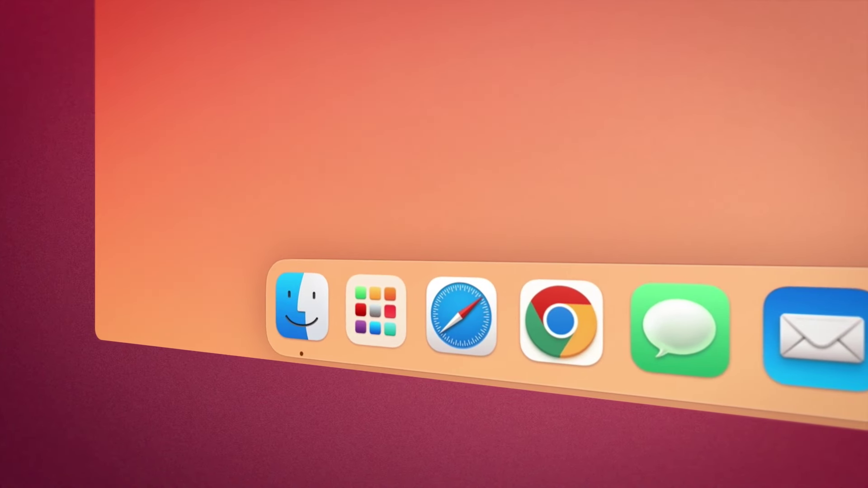
# Open a Finder window and look through the commands available for it
pyautogui.click(307, 306)
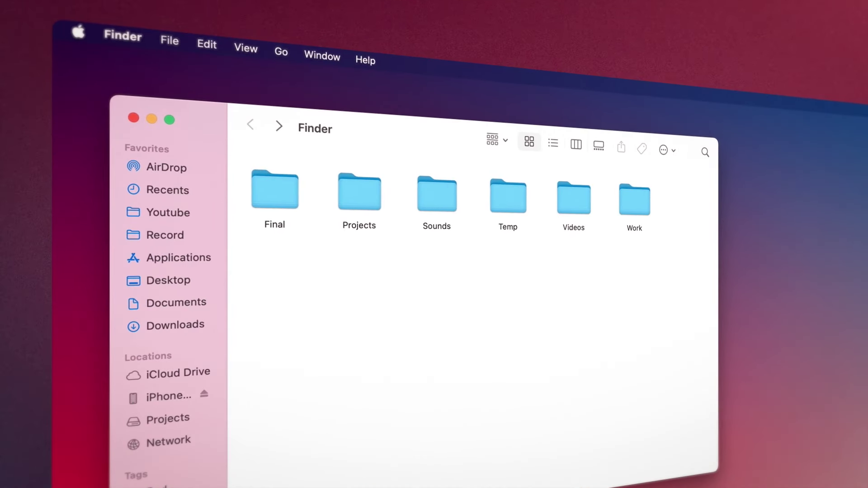
pyautogui.click(135, 48)
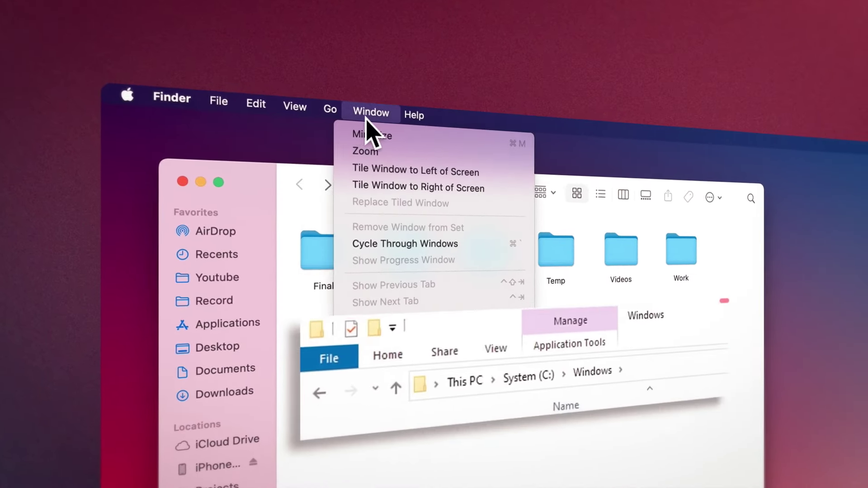
pyautogui.moveTo(425, 120)
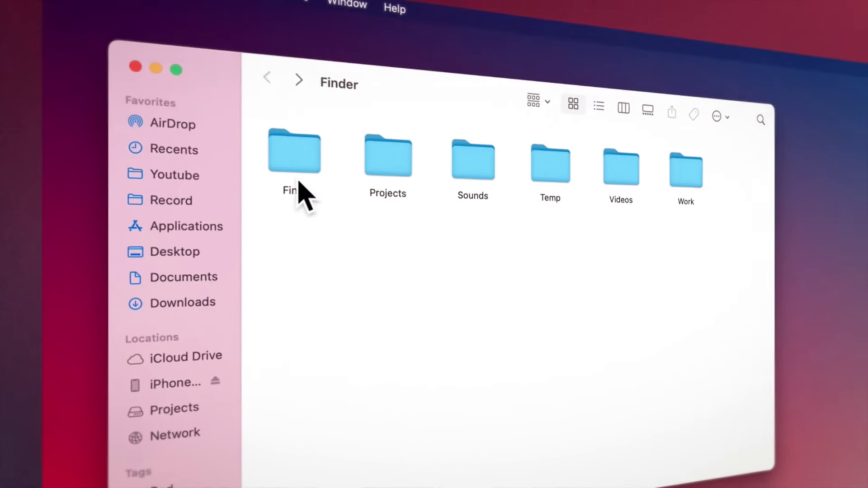
# Add the Final folder to the sidebar's Favorites and look through the rest of the sidebar
pyautogui.click(271, 199)
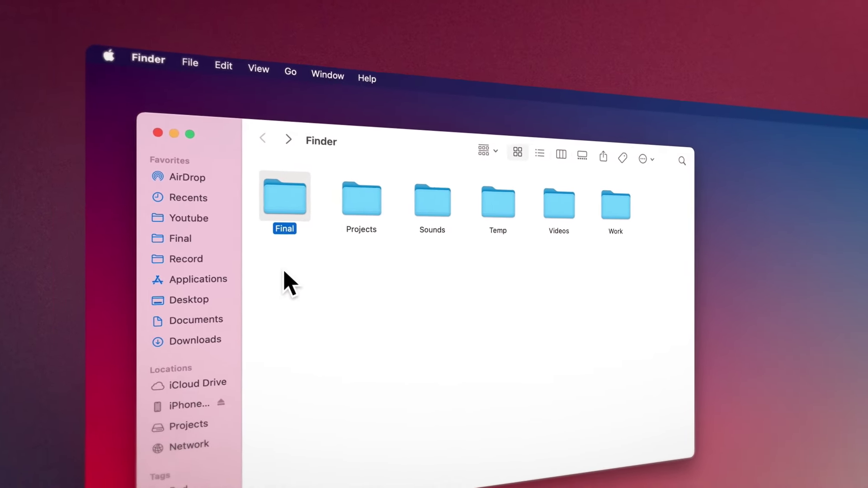
pyautogui.scroll(-3, 180, 297)
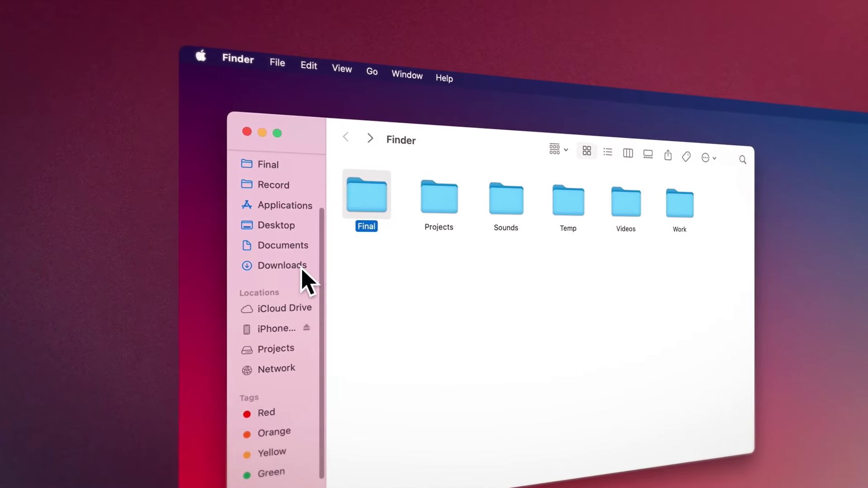
pyautogui.scroll(-2, 292, 272)
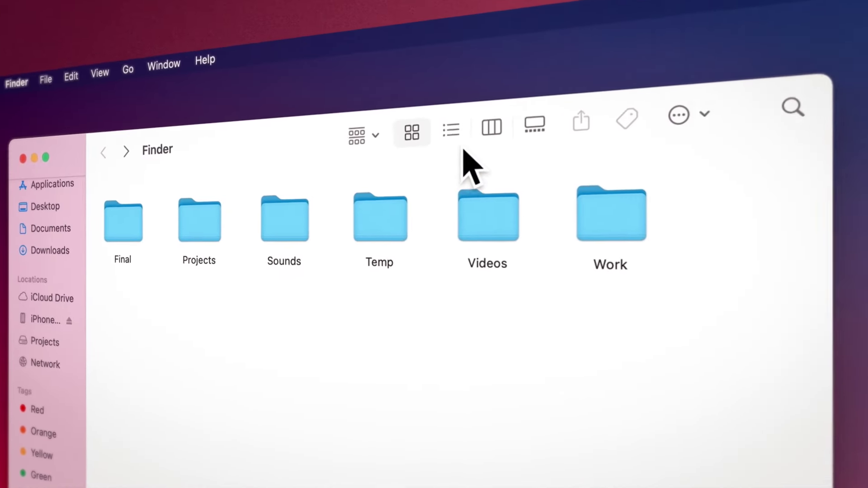
# Preview the folders in list view and column view
pyautogui.click(445, 141)
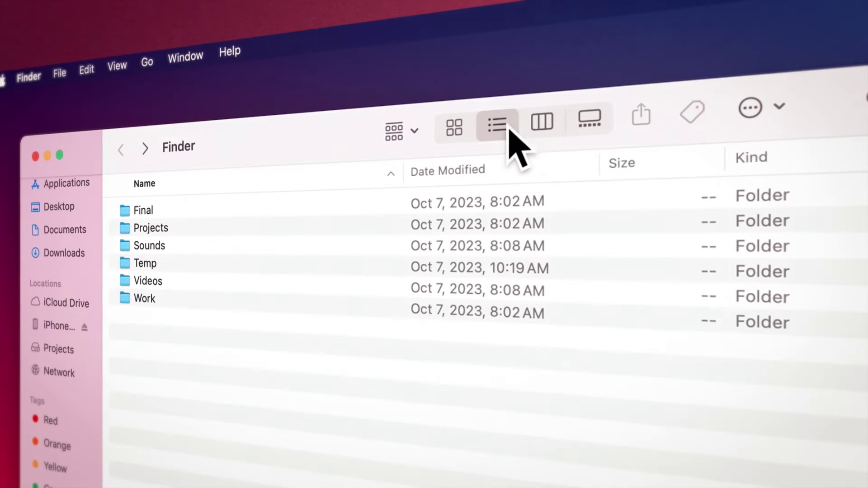
pyautogui.click(553, 126)
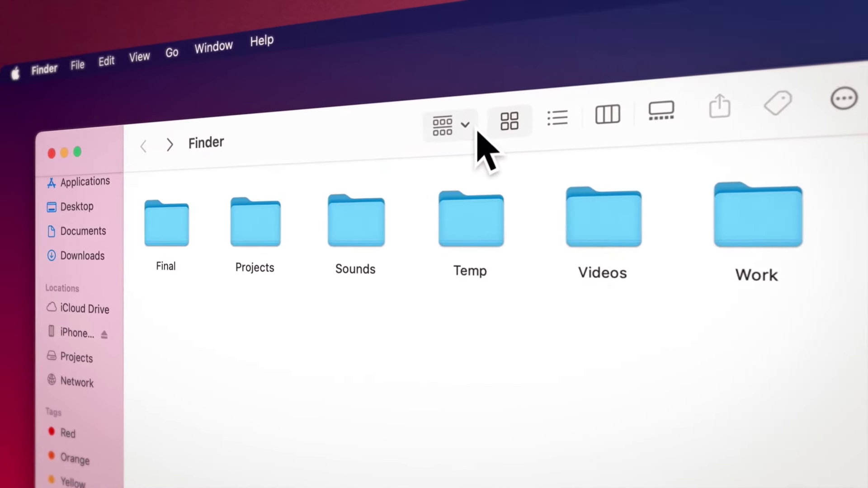
# Group the folders by Kind, and switch the grouping to Name
pyautogui.click(472, 129)
pyautogui.click(482, 234)
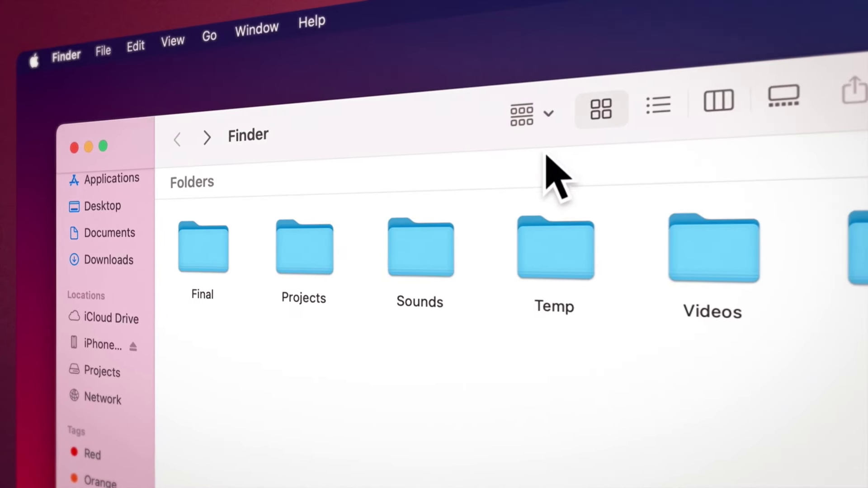
pyautogui.click(569, 118)
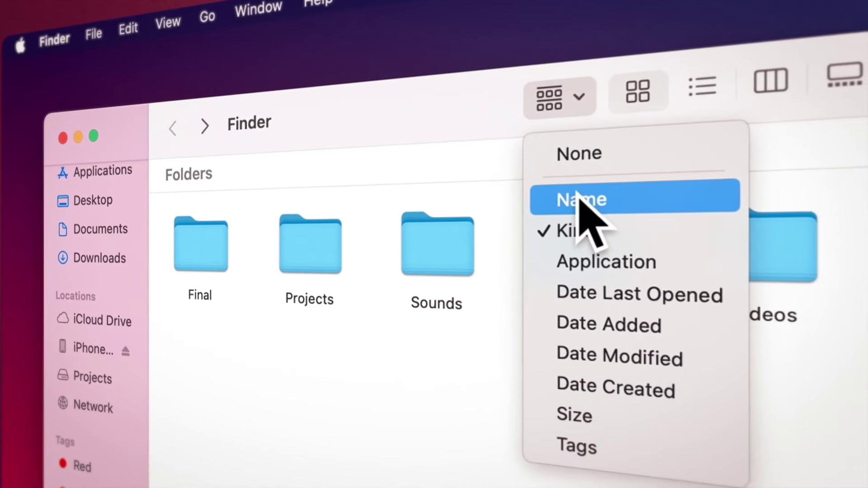
pyautogui.click(578, 189)
# Customize the Finder window's toolbar with the Quick Look, Preview and AirDrop items
pyautogui.rightClick(475, 106)
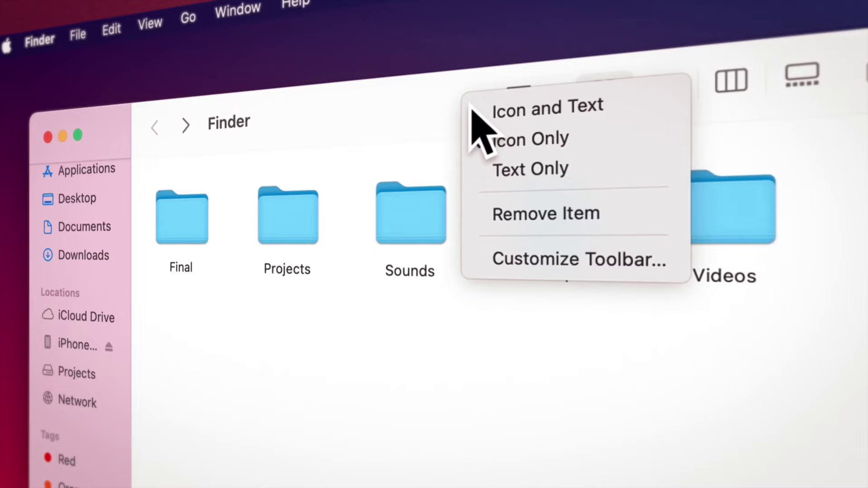
pyautogui.click(507, 255)
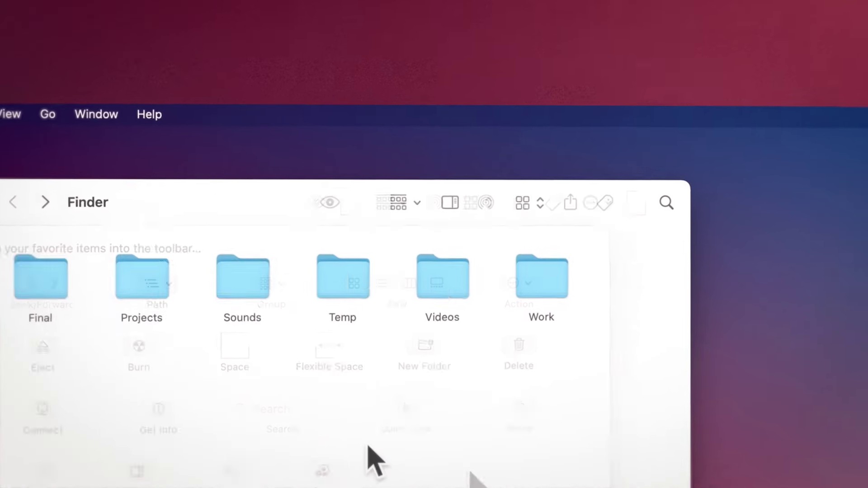
# In the Finder settings, remove Desktop and Documents from the sidebar items and add Movies and MiMac
pyautogui.click(92, 33)
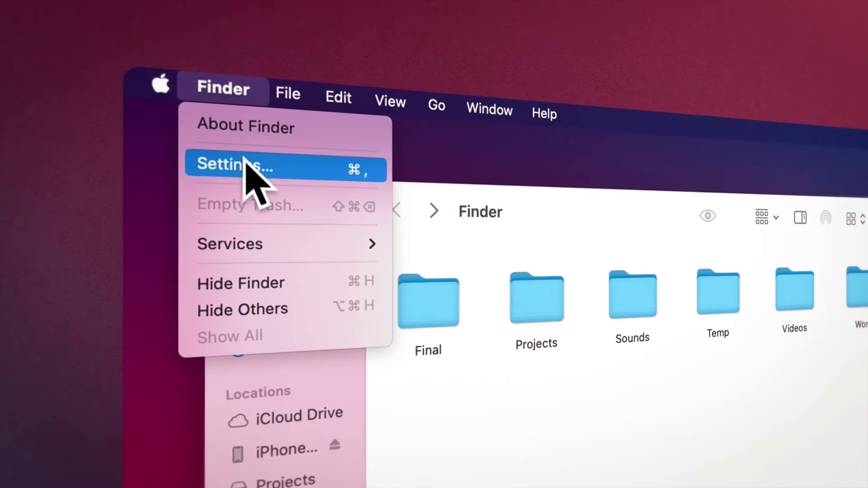
pyautogui.click(500, 378)
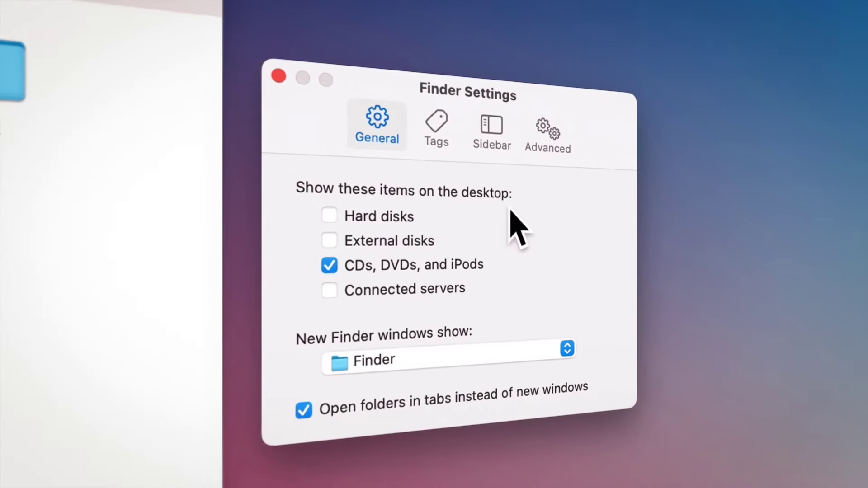
pyautogui.click(493, 130)
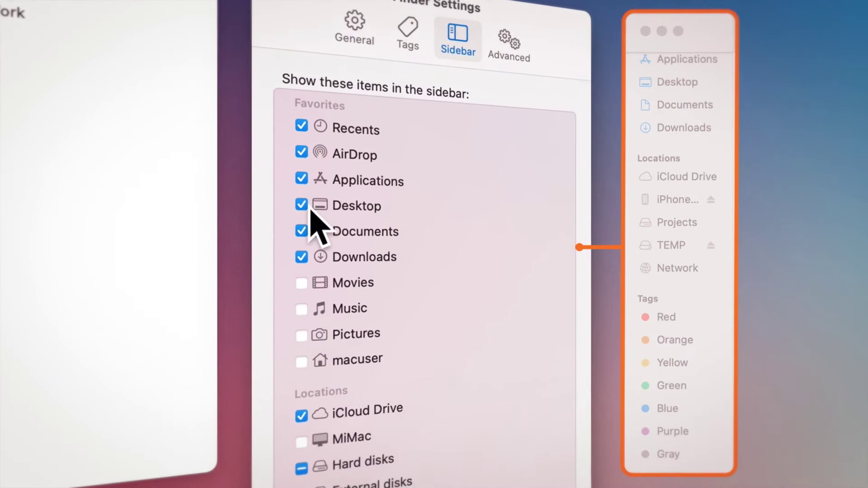
pyautogui.click(300, 203)
pyautogui.click(300, 223)
pyautogui.click(301, 236)
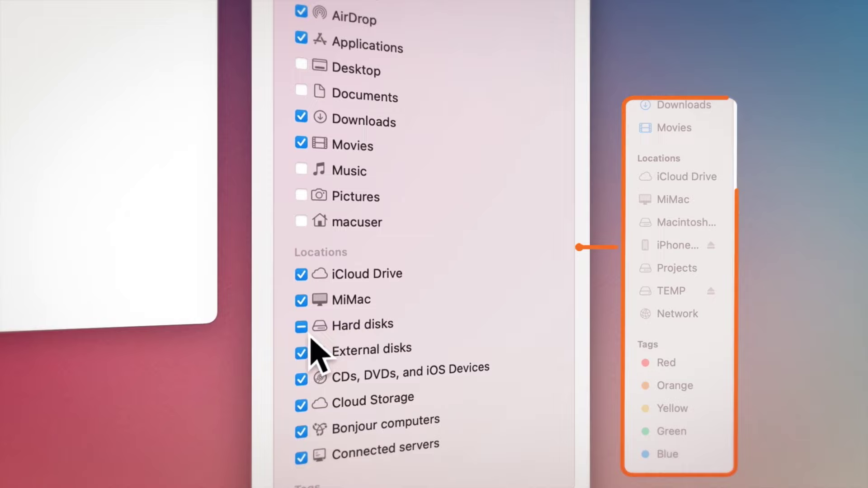
# In the general Finder settings, choose the folder that new Finder windows show
pyautogui.click(351, 86)
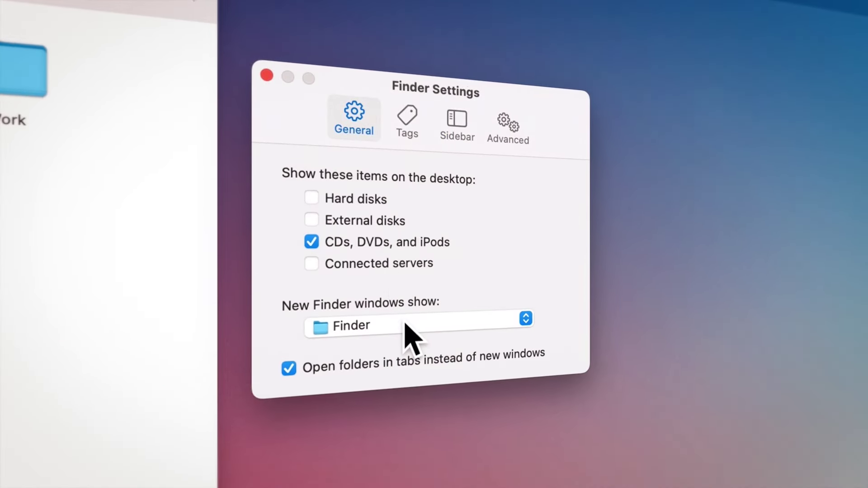
pyautogui.click(404, 322)
pyautogui.click(368, 362)
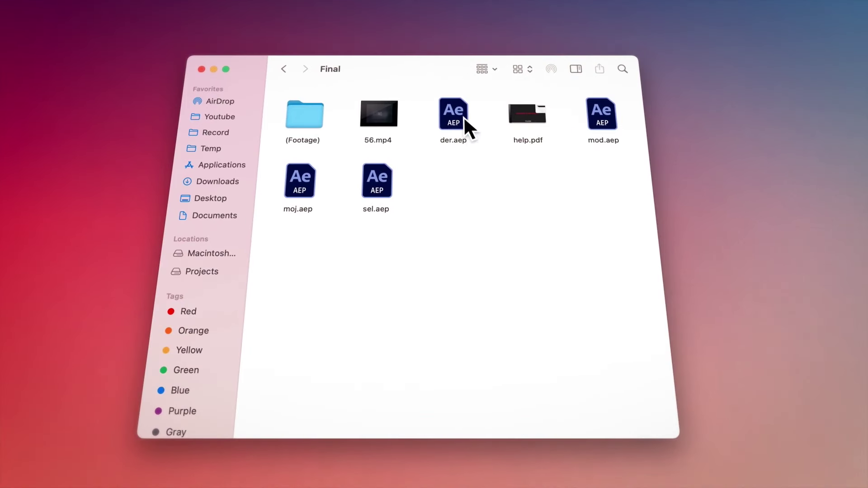
# Move files such as der.aep and mod.aep from the Final folder into its (Footage) subfolder
pyautogui.moveTo(307, 164); pyautogui.dragTo(308, 124)
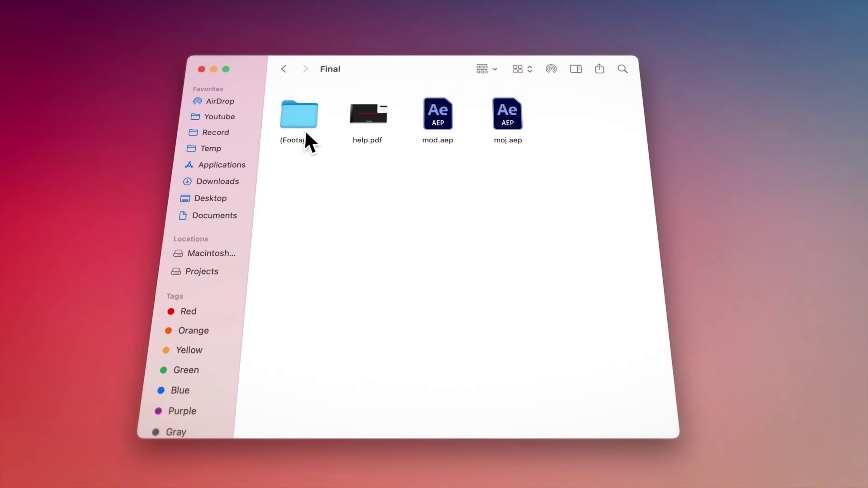
pyautogui.moveTo(420, 129); pyautogui.dragTo(357, 131)
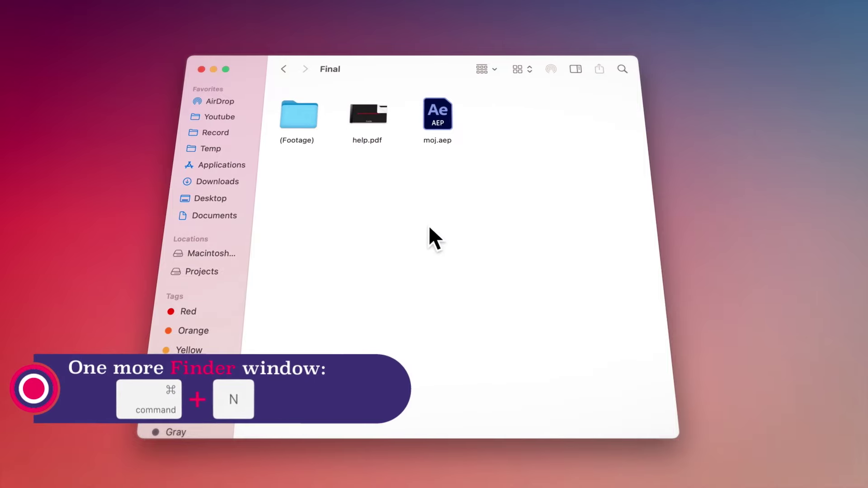
# Open a second Finder window and move moj.aep and the (Footage) folder from Final into the Finder folder
pyautogui.press('super+n')
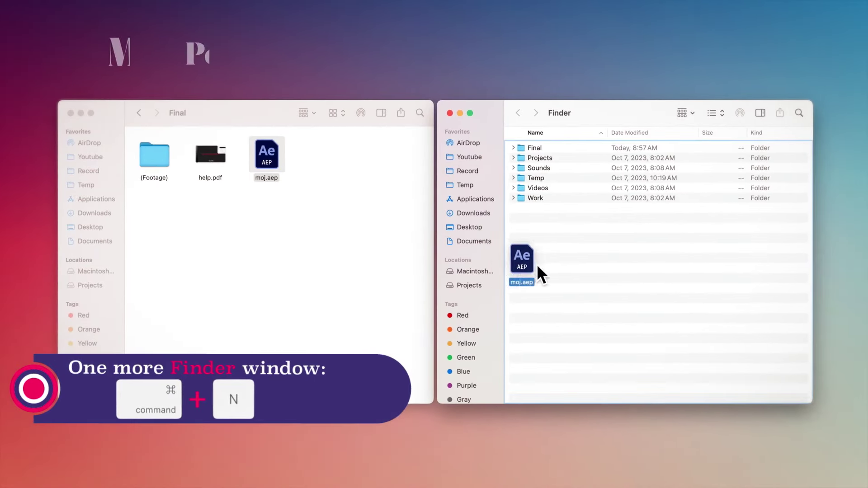
pyautogui.moveTo(538, 267); pyautogui.dragTo(580, 268)
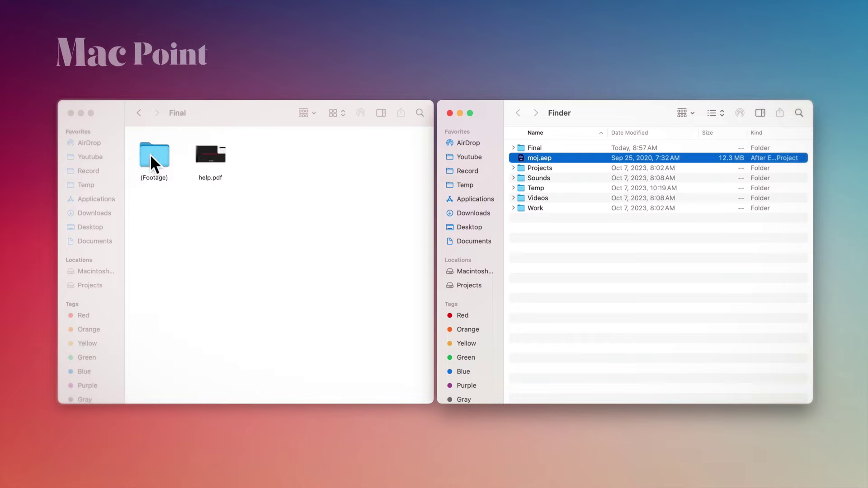
pyautogui.moveTo(151, 154); pyautogui.dragTo(339, 253)
pyautogui.moveTo(577, 257); pyautogui.dragTo(577, 258)
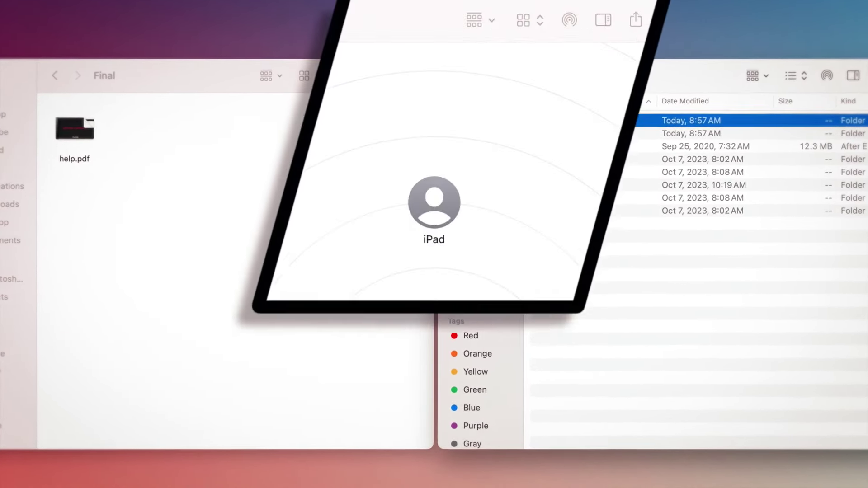
# Send an item to the nearby iPad over AirDrop and rearrange the sidebar's Favorites
pyautogui.moveTo(431, 234); pyautogui.dragTo(439, 213)
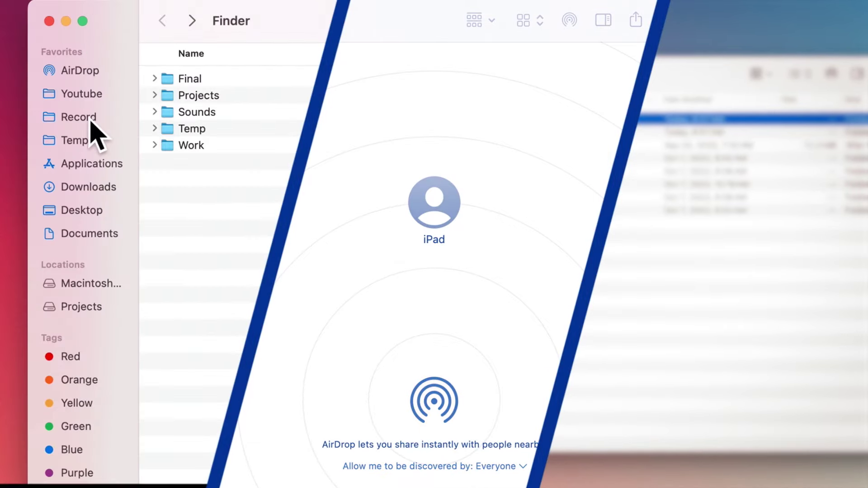
pyautogui.moveTo(93, 124); pyautogui.dragTo(117, 229)
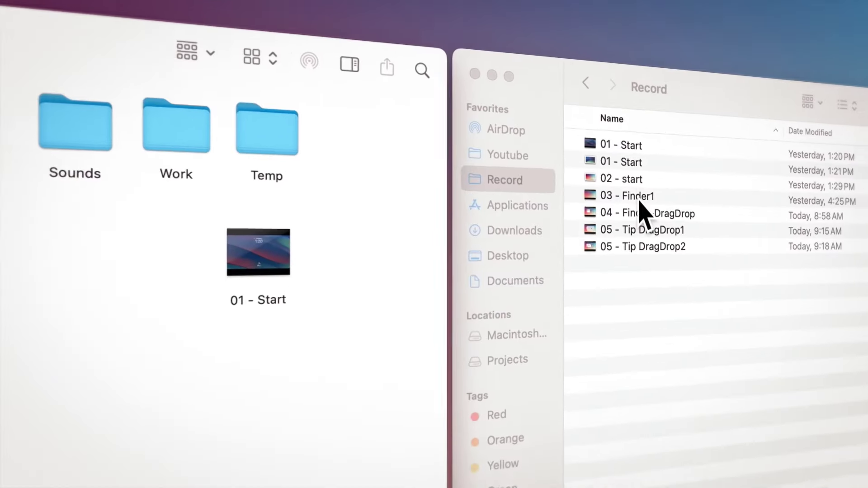
# Transfer the 03 - Finder1 recording from the Record folder to the other Finder window
pyautogui.moveTo(511, 189); pyautogui.dragTo(390, 222)
pyautogui.moveTo(425, 289); pyautogui.dragTo(414, 290)
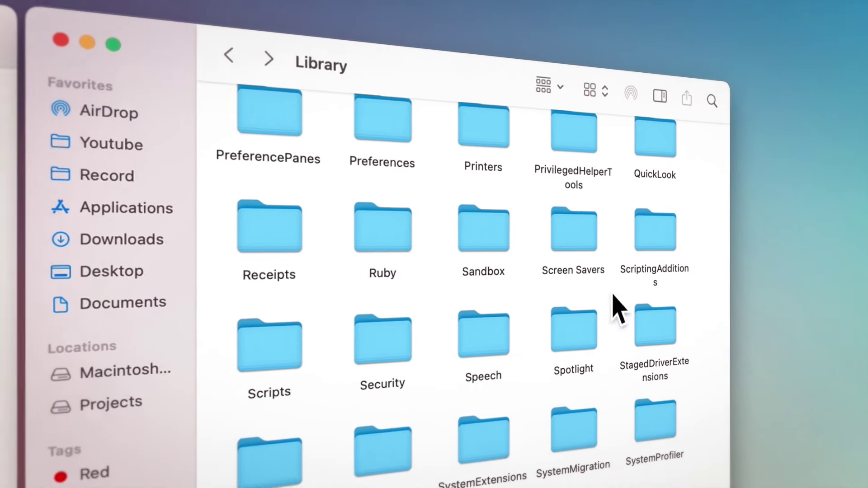
# Copy the Ruby folder from Library and paste it into the Finder folder
pyautogui.click(395, 238)
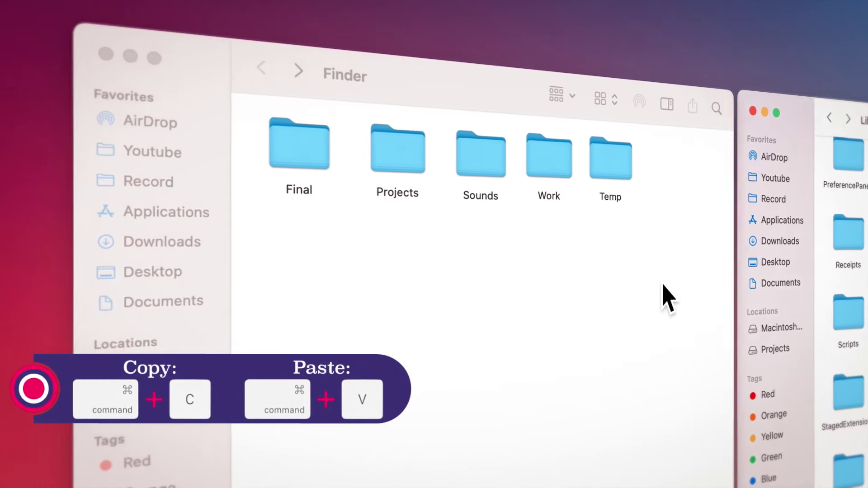
pyautogui.click(668, 298)
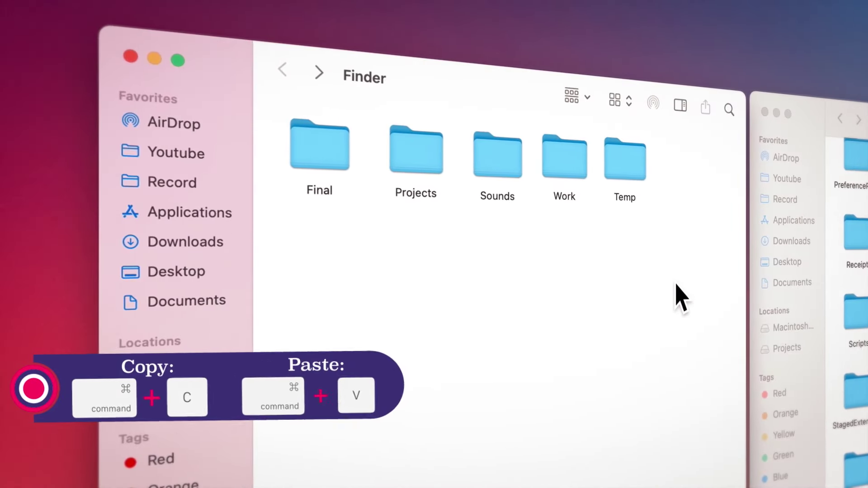
pyautogui.press('super+v')
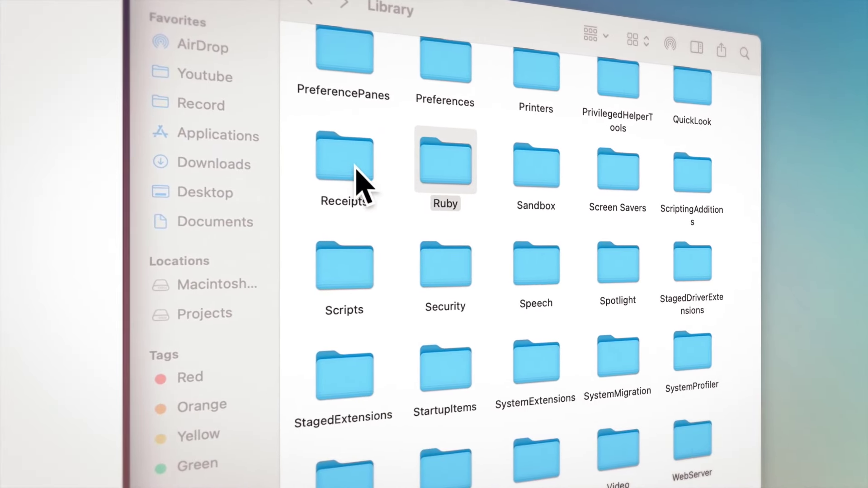
# View the context commands for the Receipts folder in Library and dismiss them
pyautogui.rightClick(358, 172)
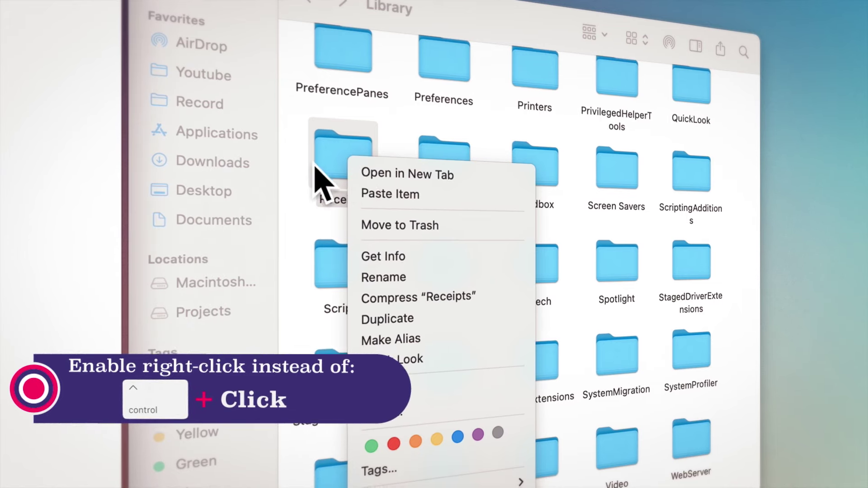
pyautogui.press('Escape')
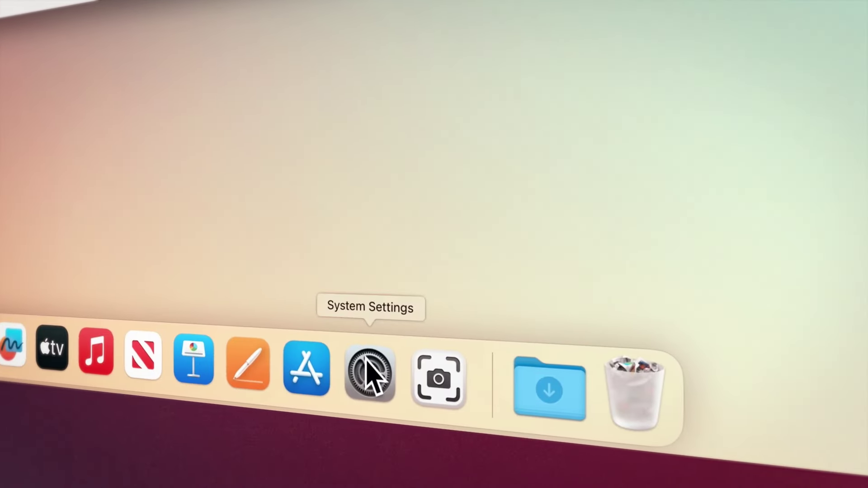
# Switch to System Settings and set the mouse's Secondary click to Click Right Side
pyautogui.click(370, 379)
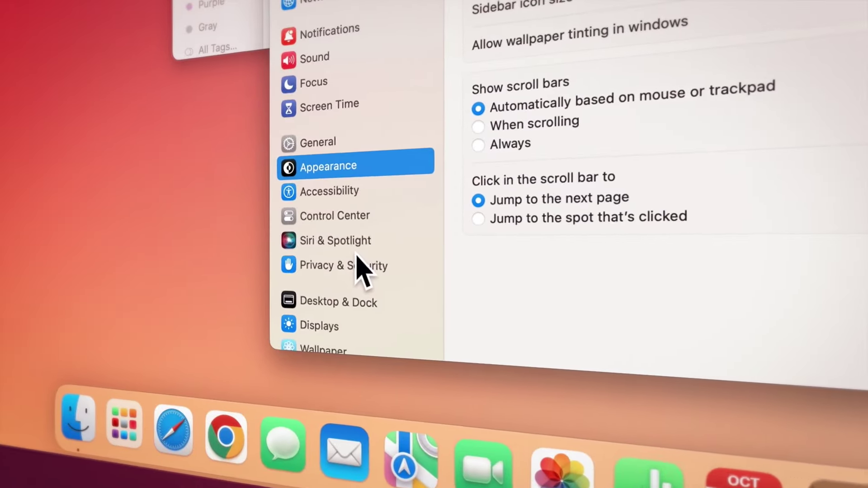
pyautogui.scroll(-10, 358, 259)
pyautogui.click(394, 251)
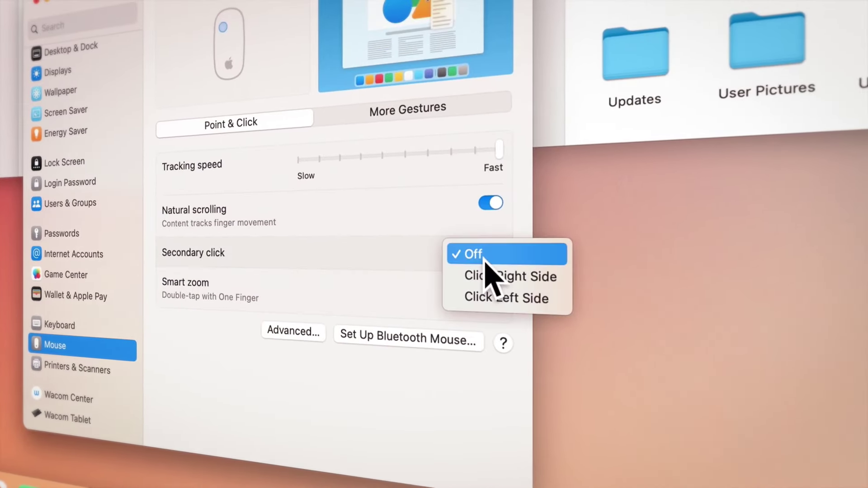
pyautogui.click(457, 290)
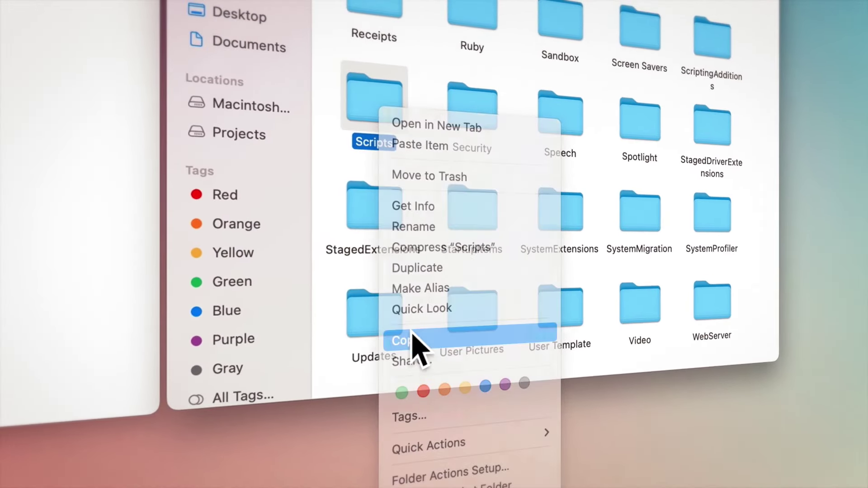
# Copy the Scripts folder from Library and paste it into the Finder folder
pyautogui.click(389, 333)
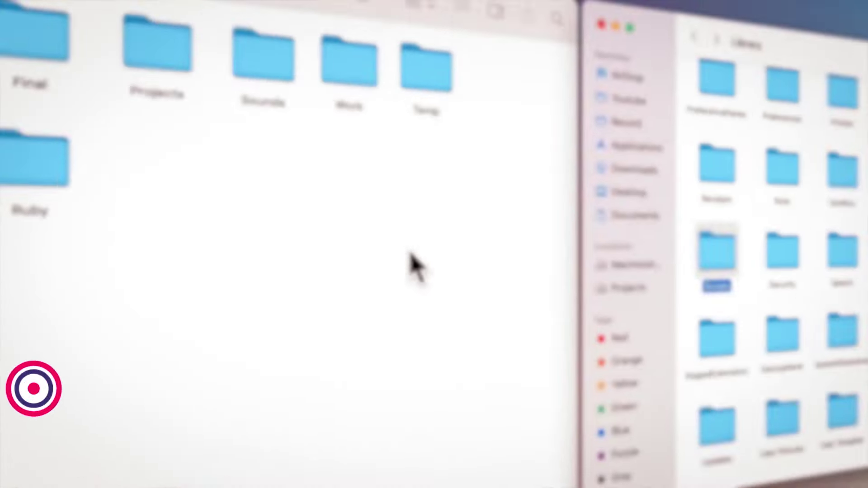
pyautogui.rightClick(387, 249)
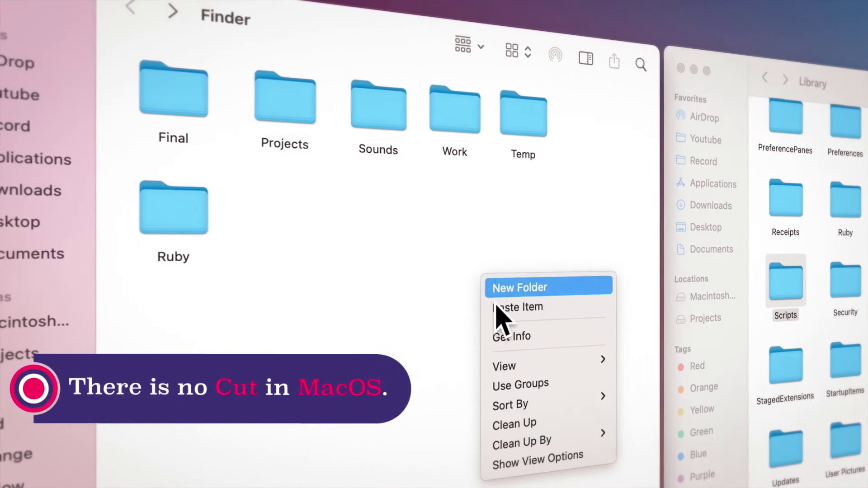
pyautogui.click(525, 315)
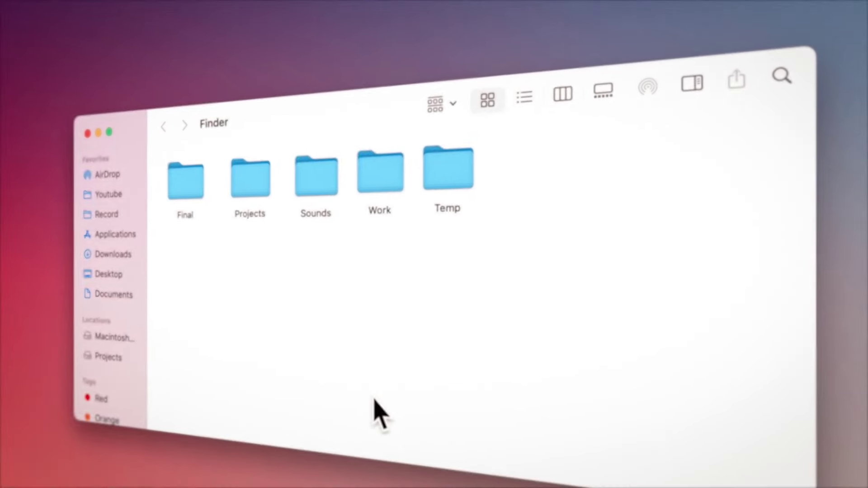
pyautogui.moveTo(379, 244); pyautogui.dragTo(502, 186)
pyautogui.moveTo(572, 164); pyautogui.dragTo(573, 172)
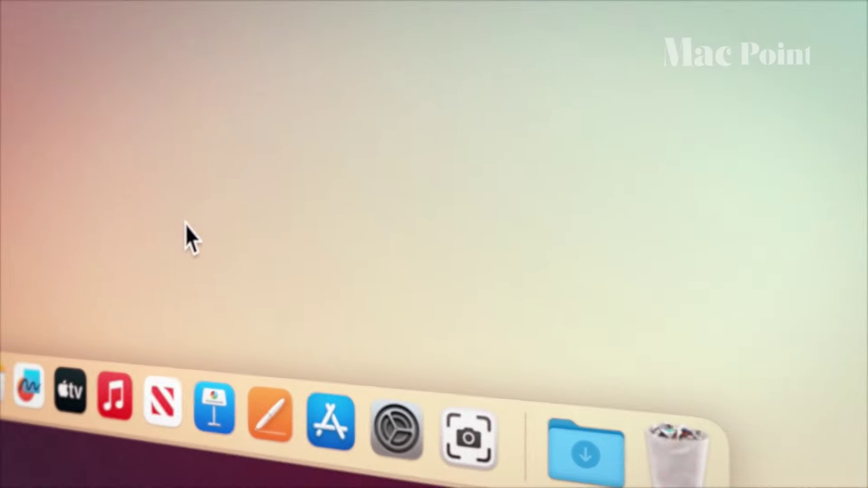
# Switch to System Settings and view the Modifier Keys options within the Keyboard shortcut settings
pyautogui.click(323, 358)
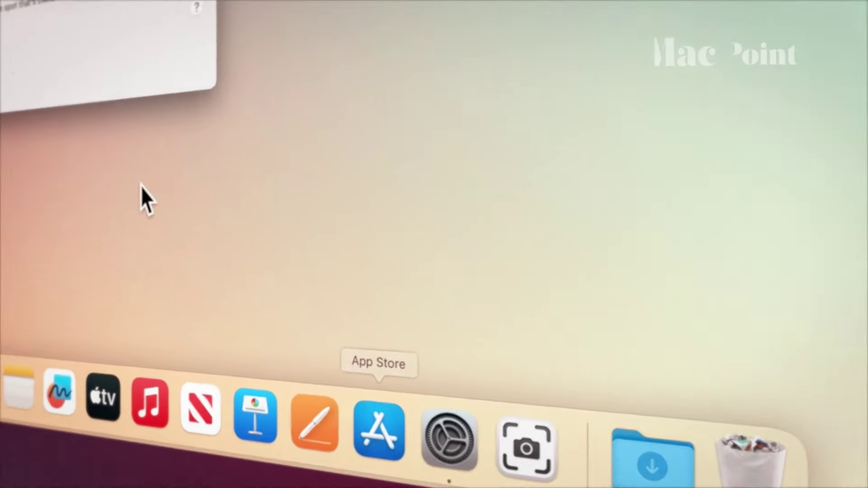
pyautogui.scroll(-5, 241, 204)
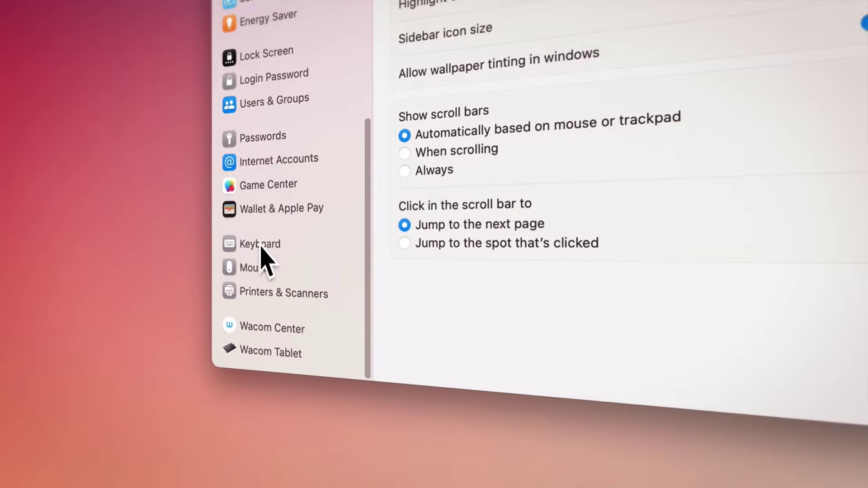
pyautogui.click(262, 245)
pyautogui.click(606, 93)
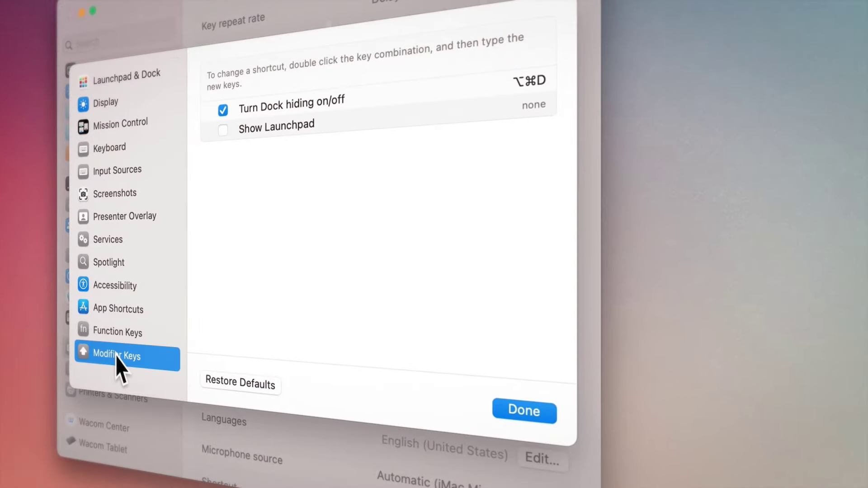
pyautogui.click(497, 174)
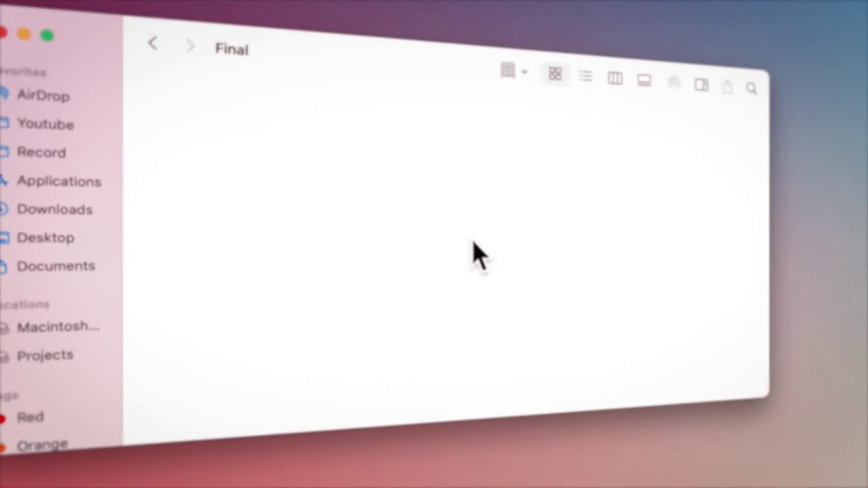
# Create a new folder inside the Final folder and rename it Mac
pyautogui.rightClick(475, 242)
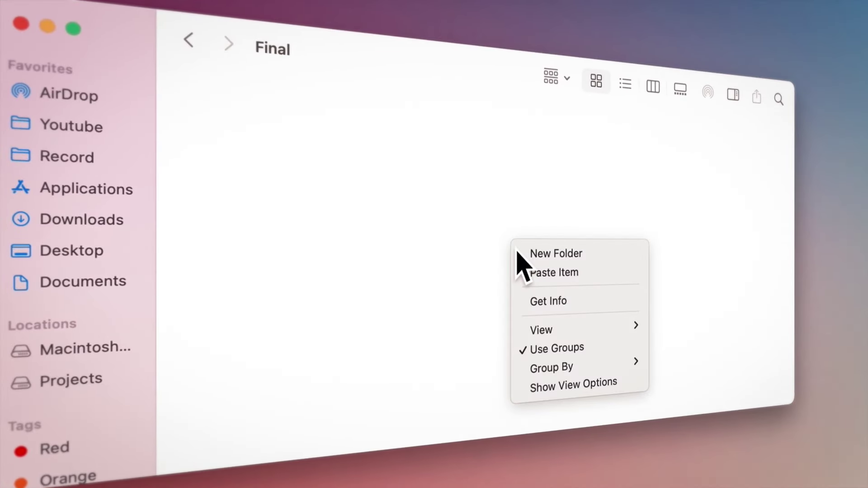
pyautogui.click(556, 254)
pyautogui.click(374, 204)
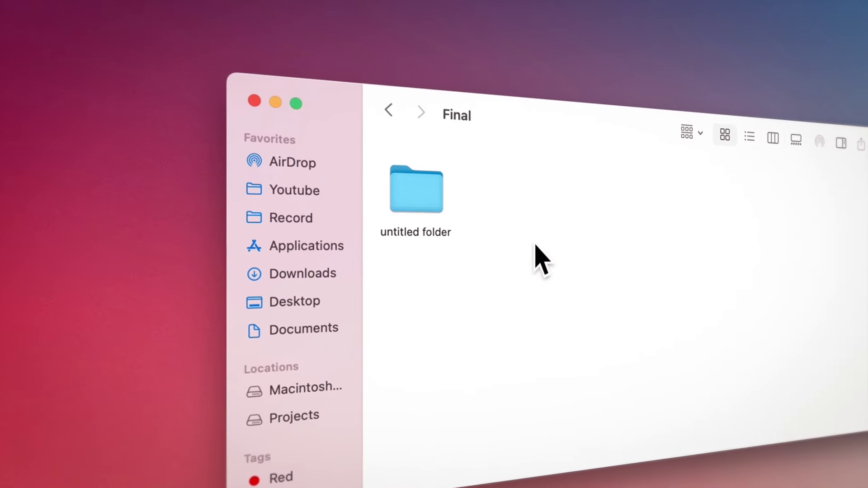
pyautogui.rightClick(446, 211)
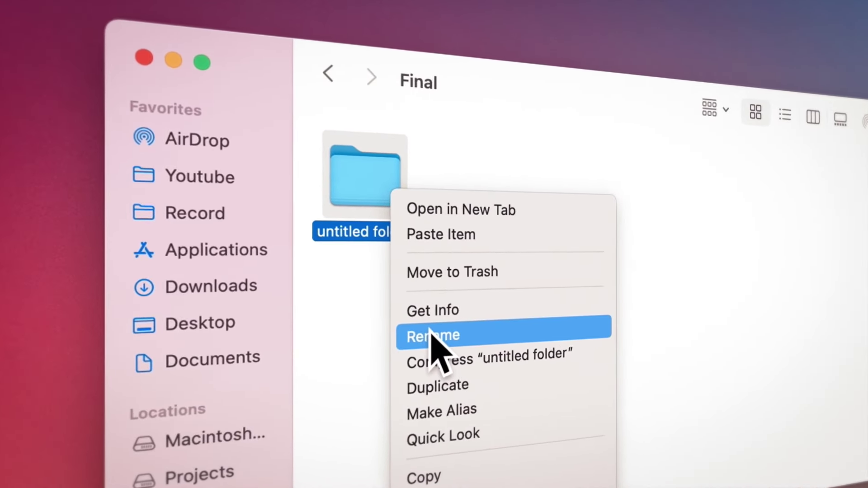
pyautogui.click(432, 335)
pyautogui.write('Mac')
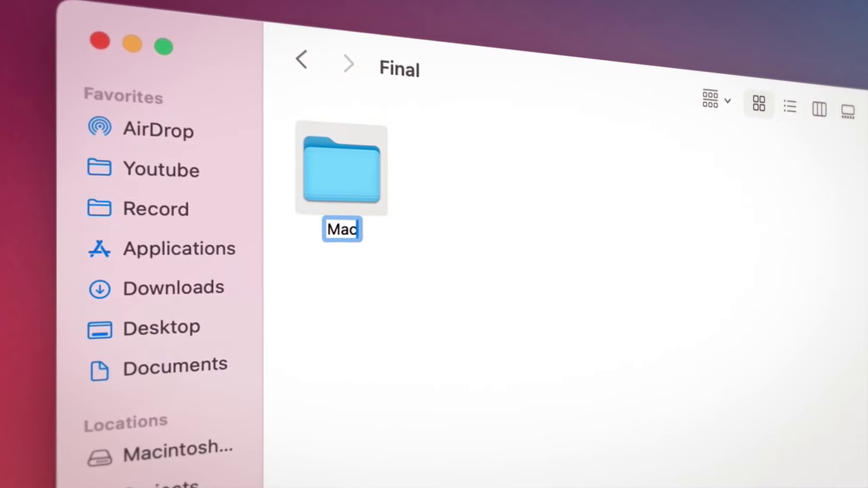
pyautogui.press('Return')
# Move the Mac folder to the Trash and restore it from there with Put Back
pyautogui.rightClick(370, 193)
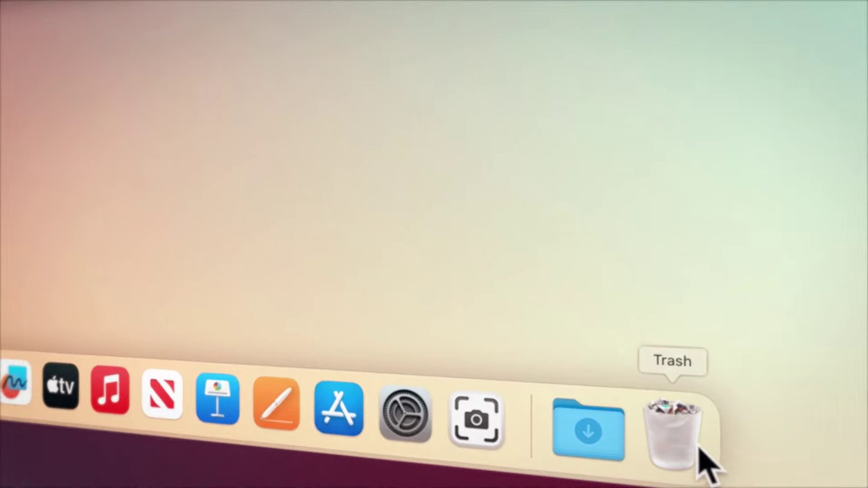
pyautogui.click(525, 339)
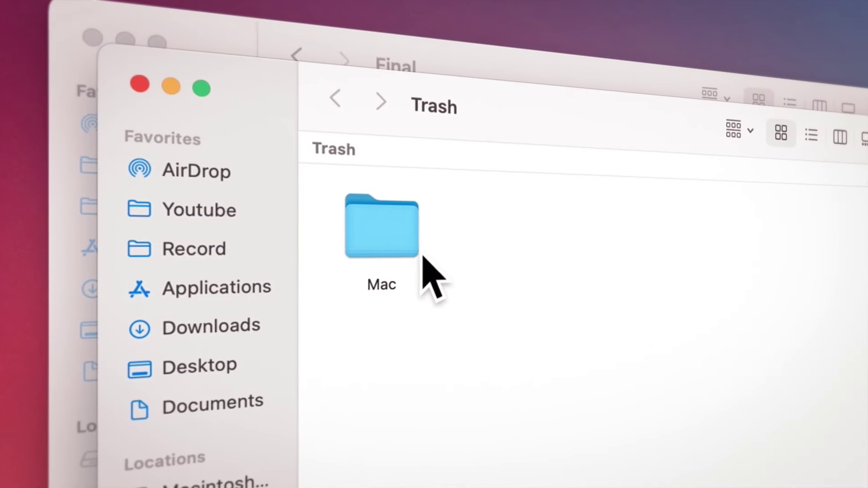
pyautogui.rightClick(415, 252)
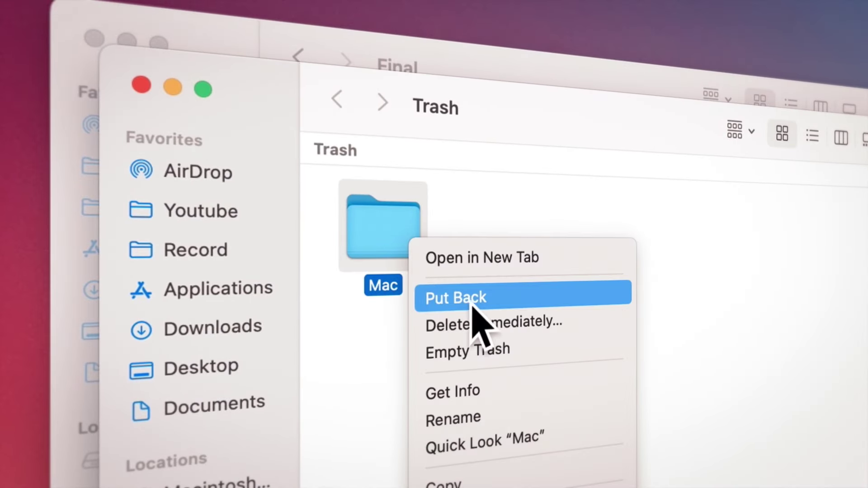
pyautogui.click(507, 299)
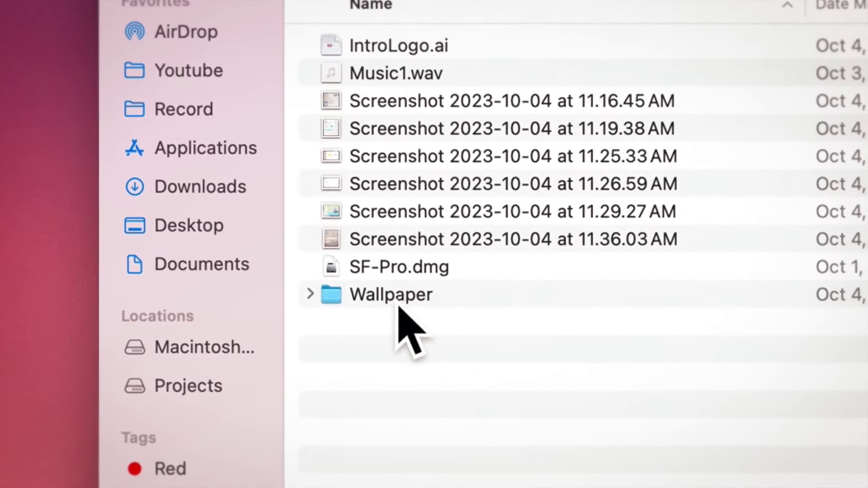
# Examine the Wallpaper folder in Quick Look, browse the previews of the files listed above it, and close the preview
pyautogui.click(421, 317)
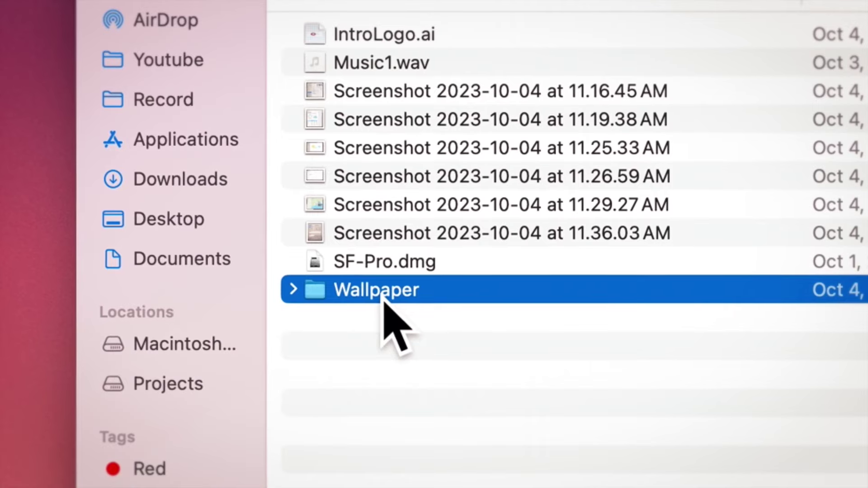
pyautogui.press('space')
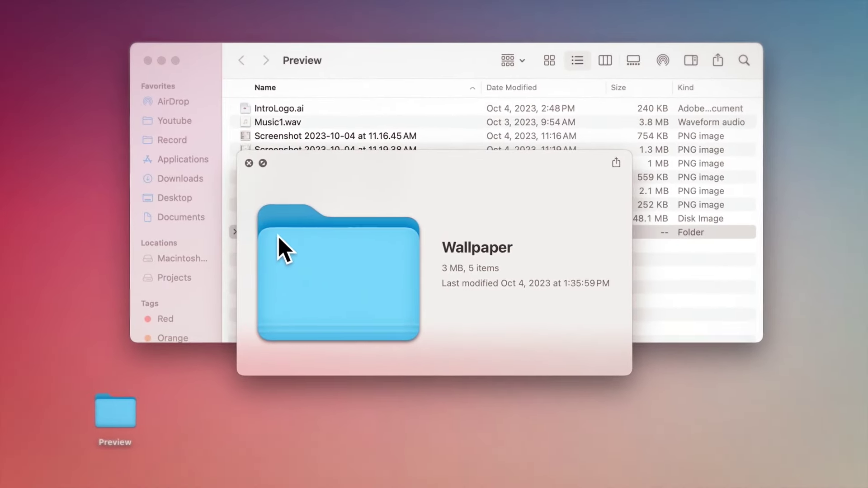
pyautogui.press('Up')
pyautogui.press('Up')
pyautogui.press('Up')
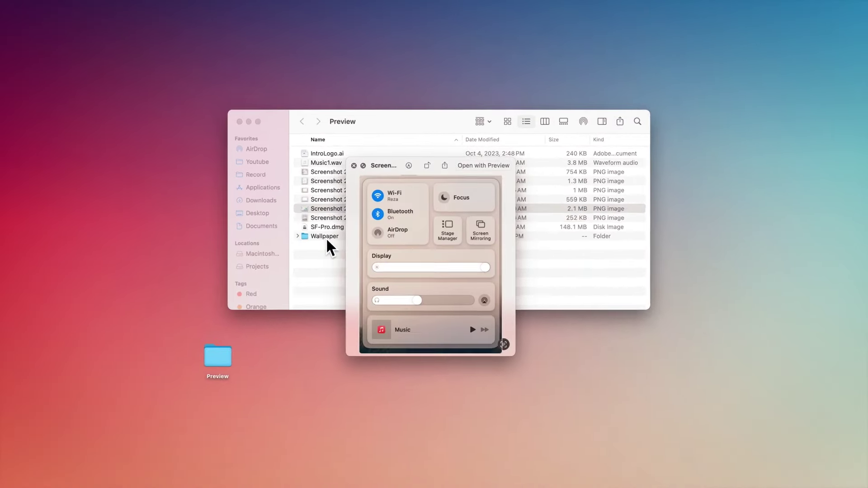
pyautogui.press('Up')
pyautogui.press('Up')
pyautogui.press('Up')
pyautogui.press('Up')
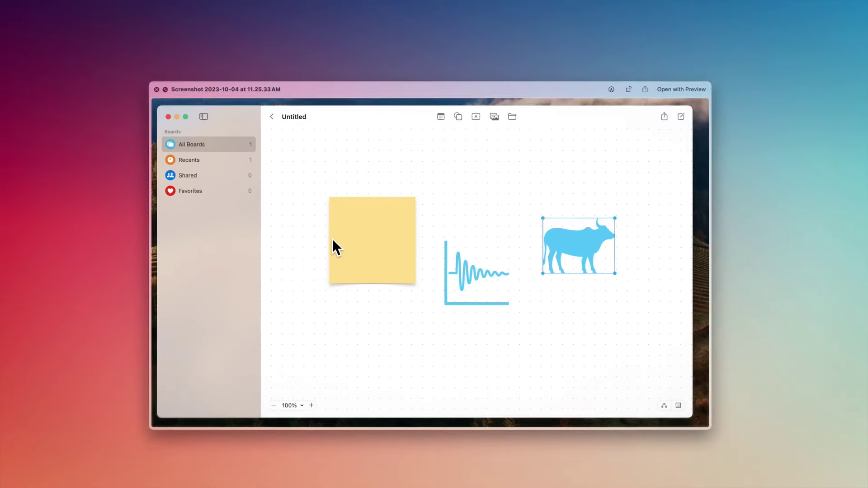
pyautogui.press('Up')
pyautogui.press('space')
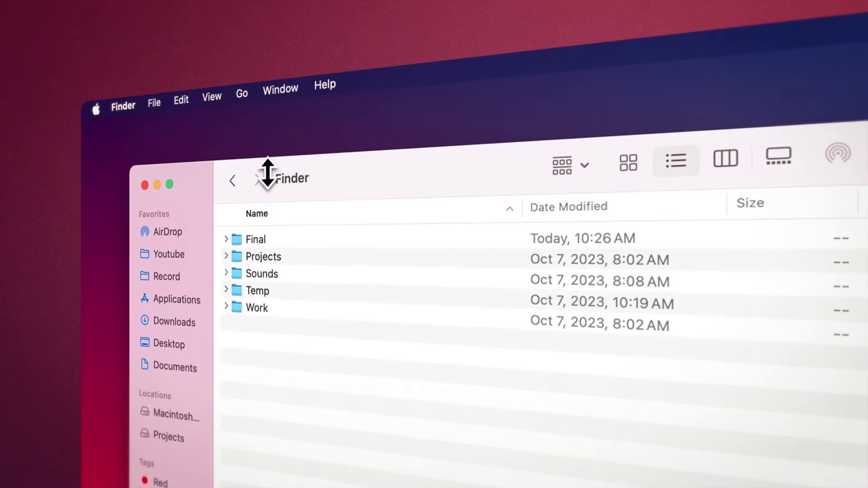
# Show the status bar in the Finder window
pyautogui.click(220, 102)
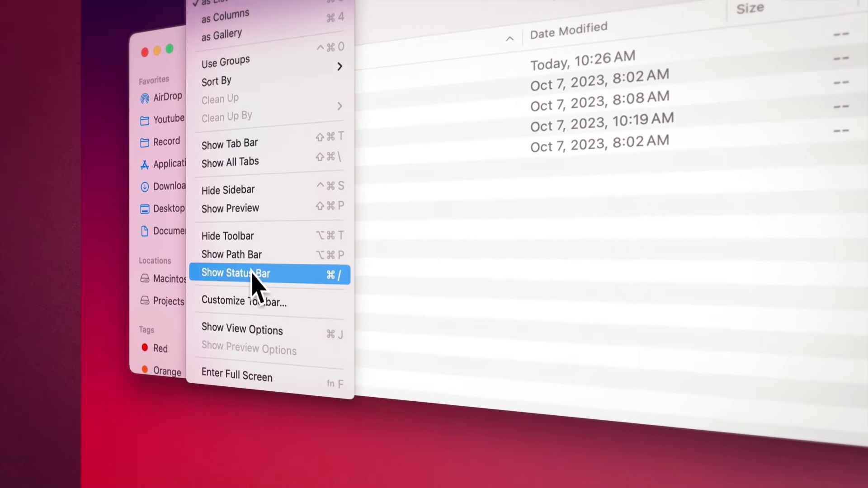
pyautogui.click(258, 271)
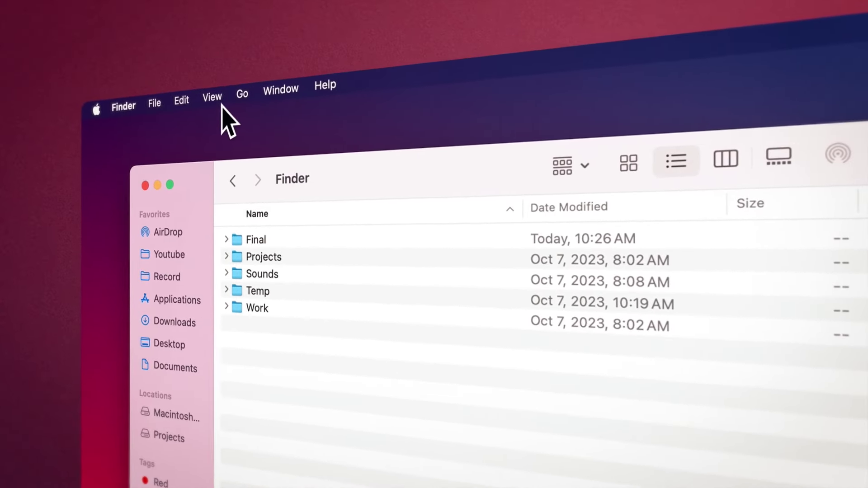
# Show the path bar in the Finder window and use it to go to the Youtube folder
pyautogui.click(222, 100)
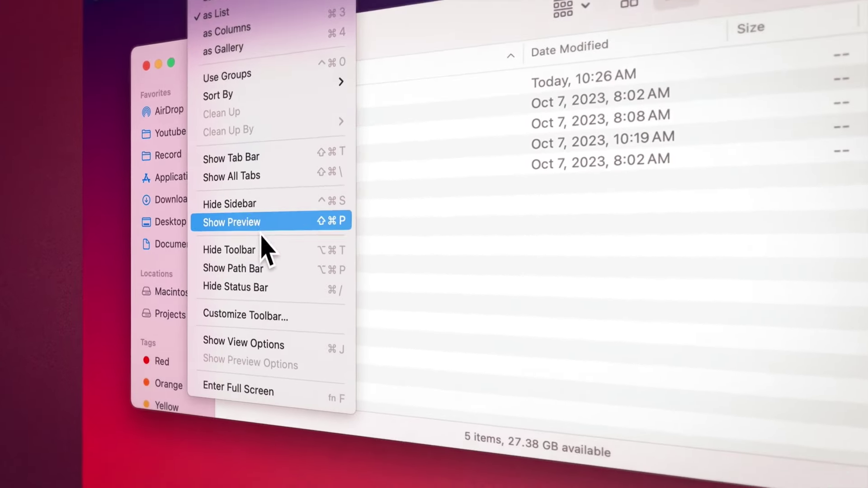
pyautogui.click(263, 258)
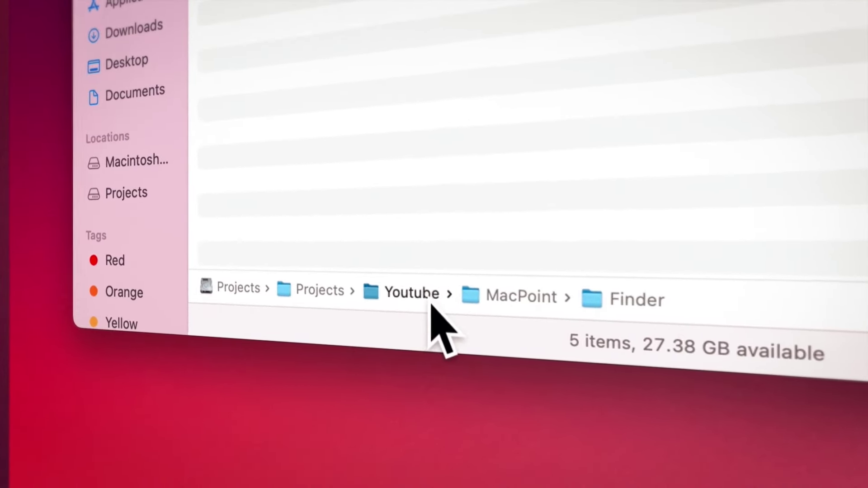
pyautogui.doubleClick(432, 305)
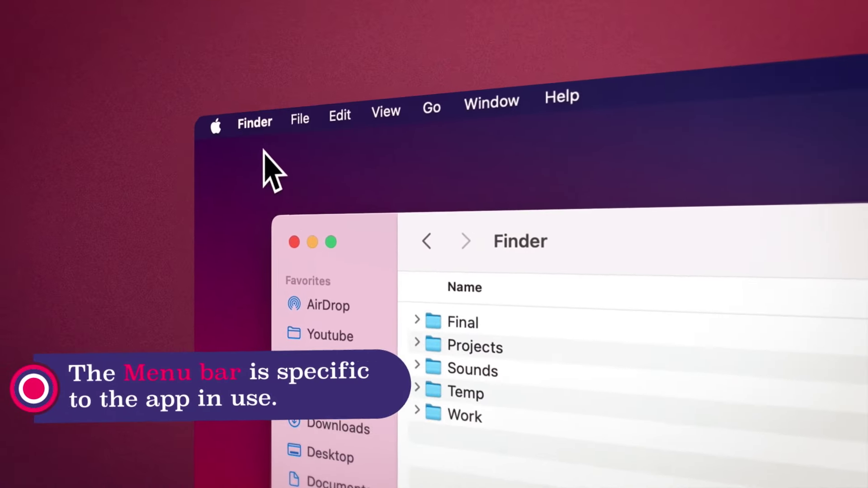
# Look through Finder's application commands up to the Help options and dismiss them
pyautogui.click(253, 120)
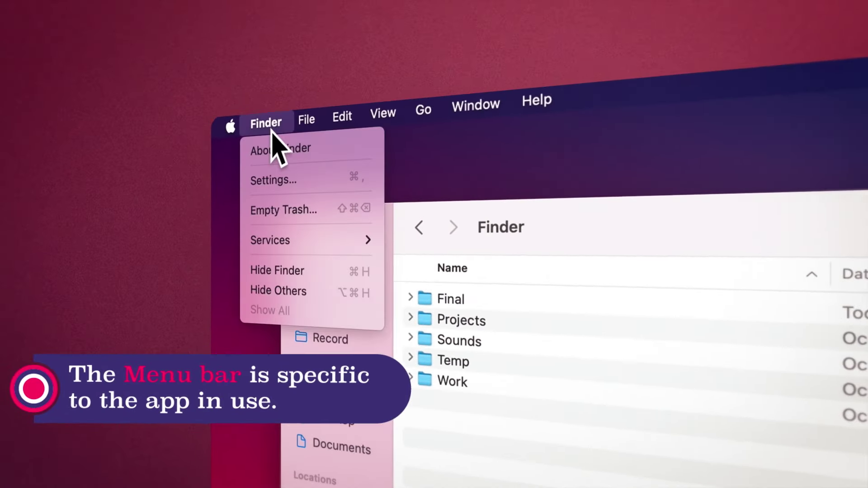
pyautogui.moveTo(498, 97)
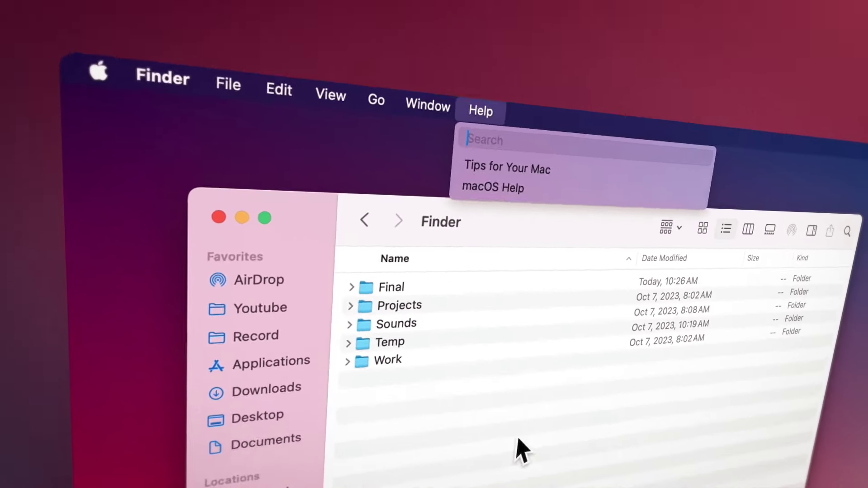
pyautogui.press('Escape')
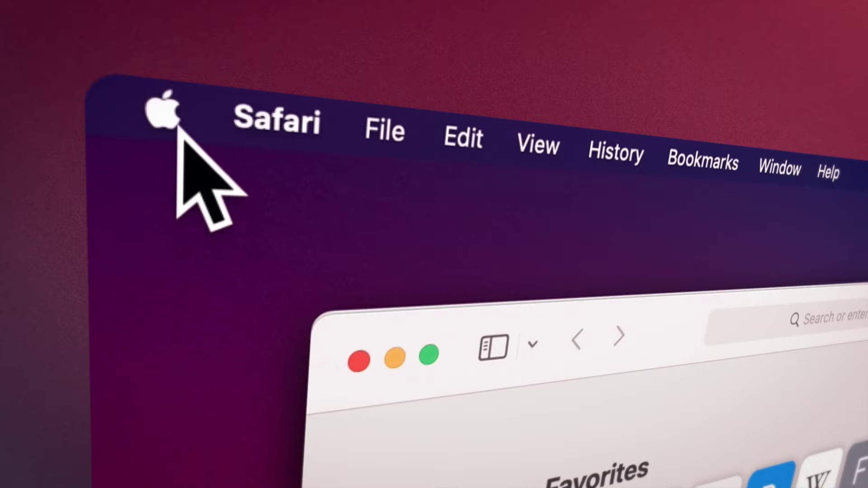
# View the computer's specifications in About This Mac and close the information window
pyautogui.click(167, 113)
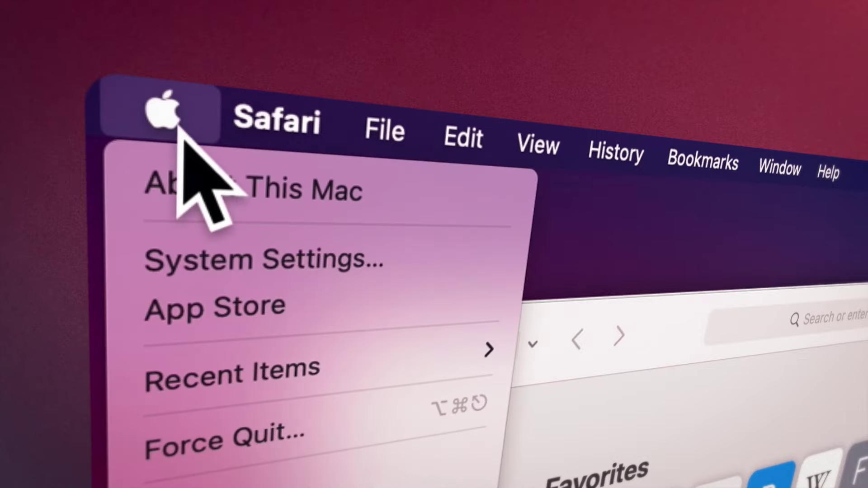
pyautogui.click(357, 190)
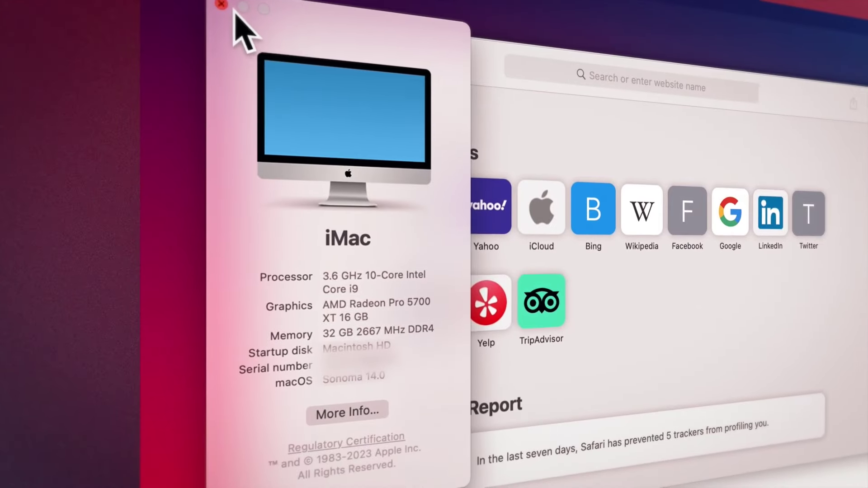
pyautogui.click(221, 5)
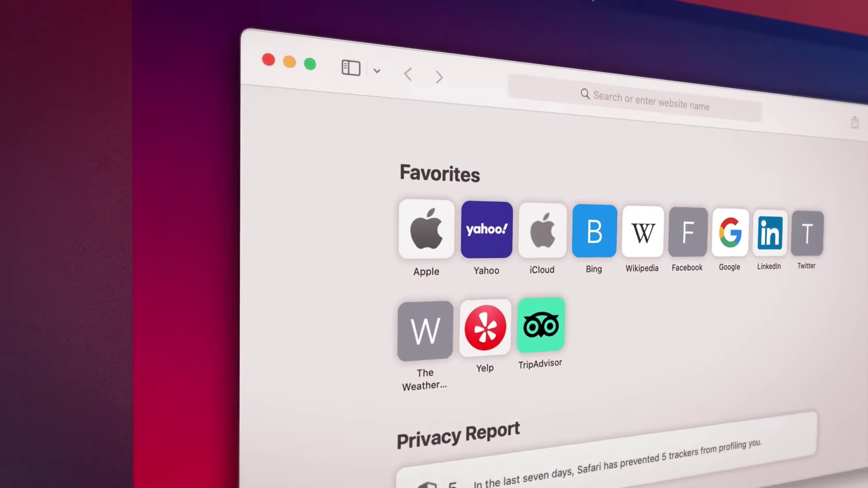
# Force Safari to quit and confirm losing any unsaved changes
pyautogui.click(126, 29)
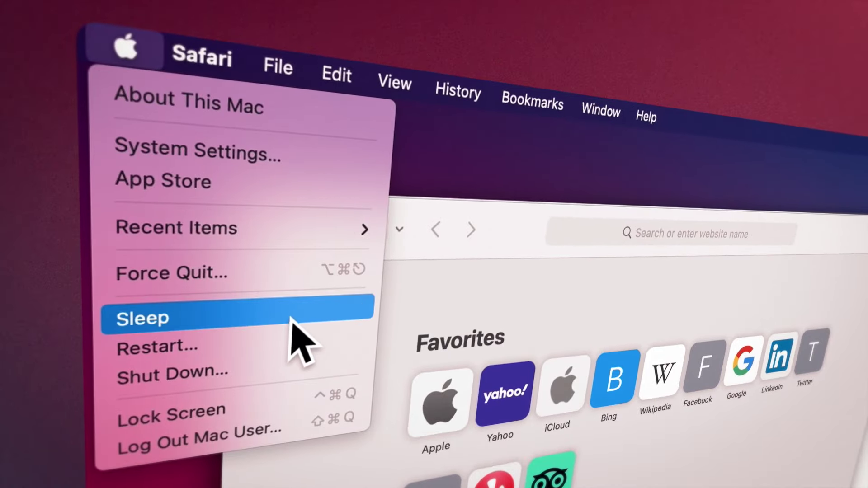
pyautogui.click(284, 276)
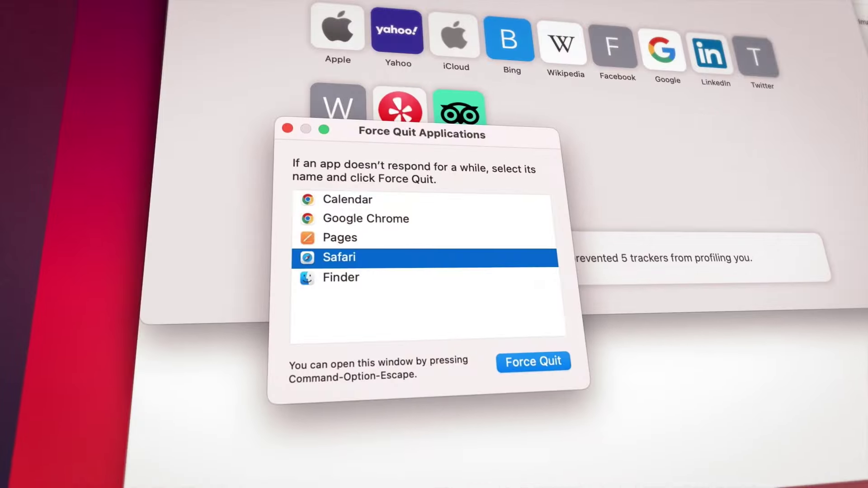
pyautogui.click(533, 353)
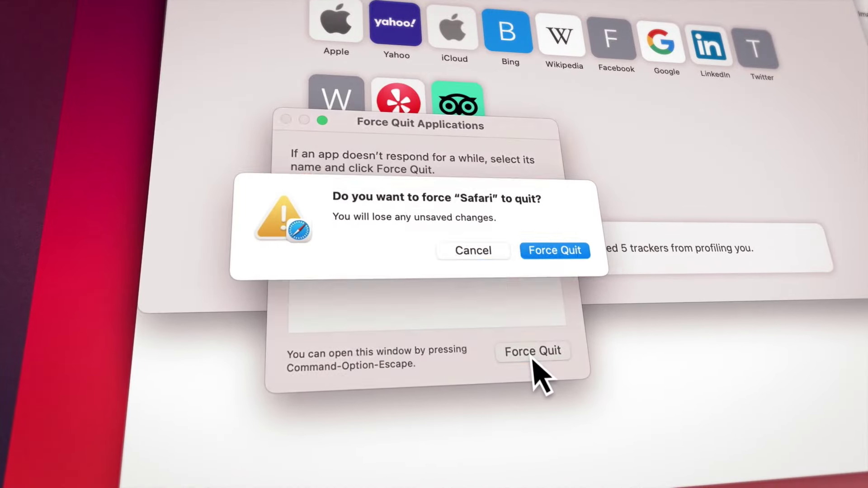
pyautogui.click(565, 268)
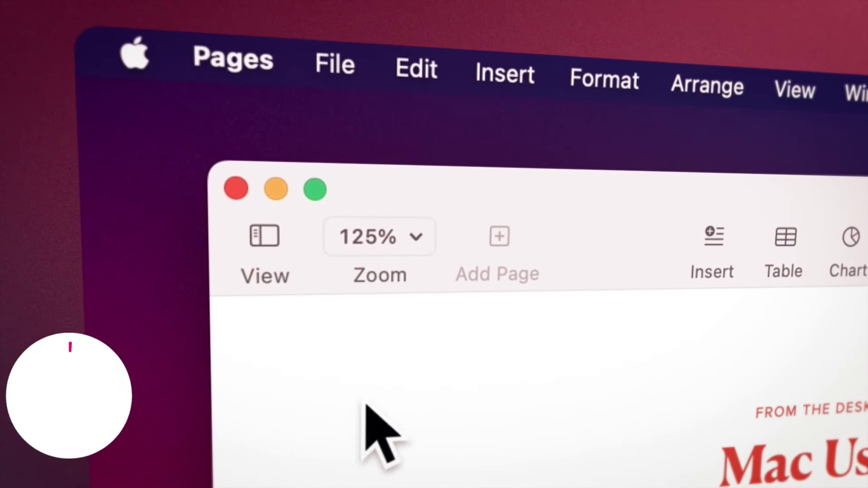
# Close the Pages document window and quit the Pages application completely
pyautogui.click(237, 190)
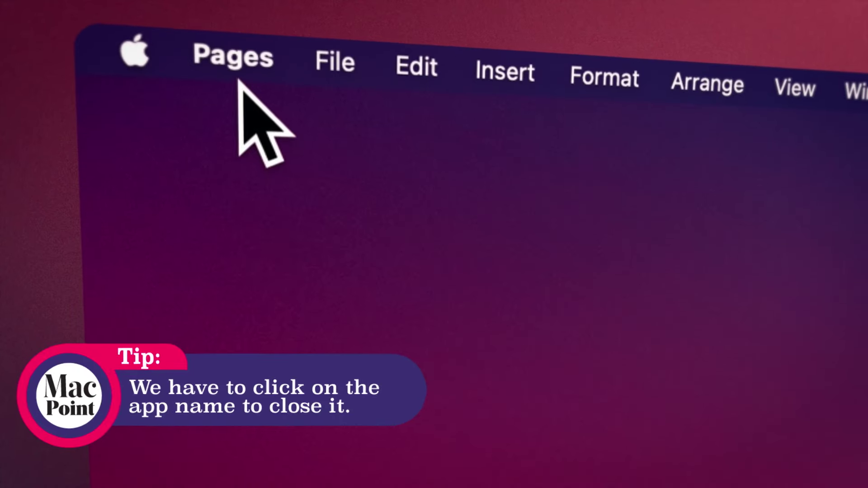
pyautogui.click(235, 64)
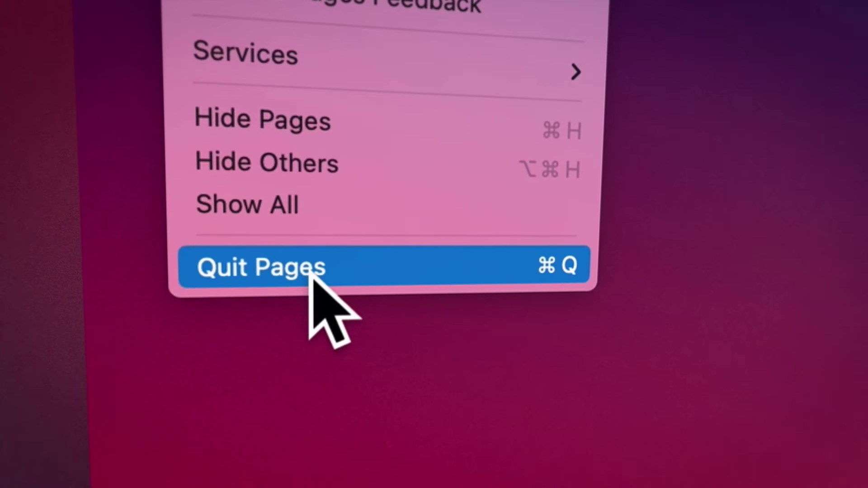
pyautogui.click(312, 274)
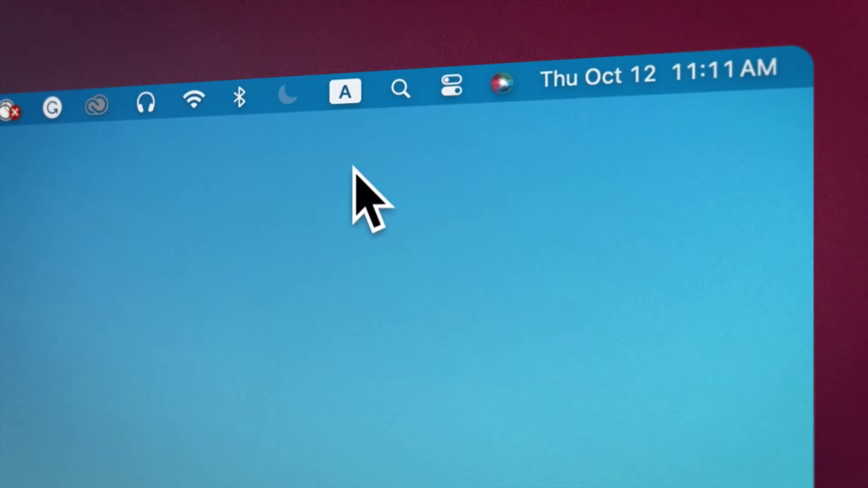
# Look through the Focus, Sound and Cisco Secure Client status items of the menu bar
pyautogui.click(356, 103)
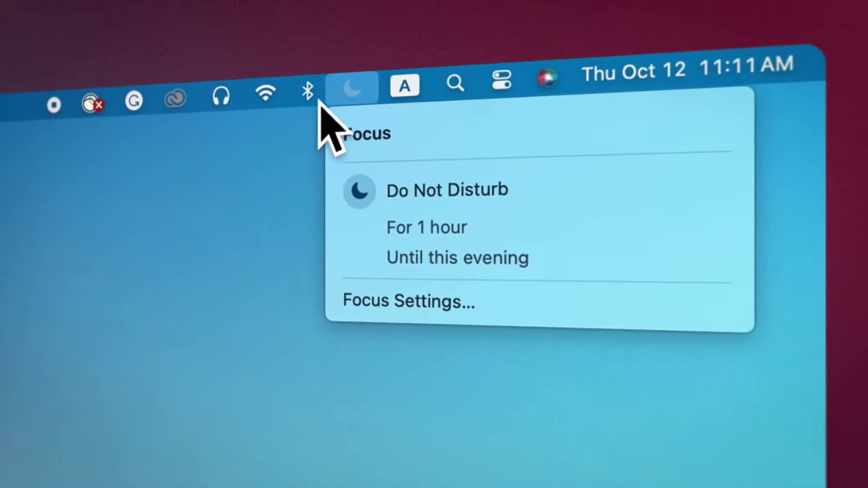
pyautogui.moveTo(240, 99)
pyautogui.moveTo(287, 90)
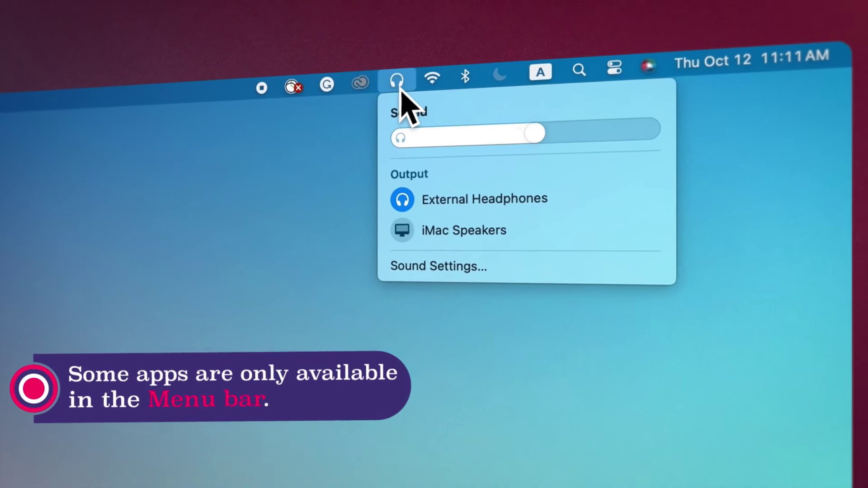
pyautogui.moveTo(340, 90)
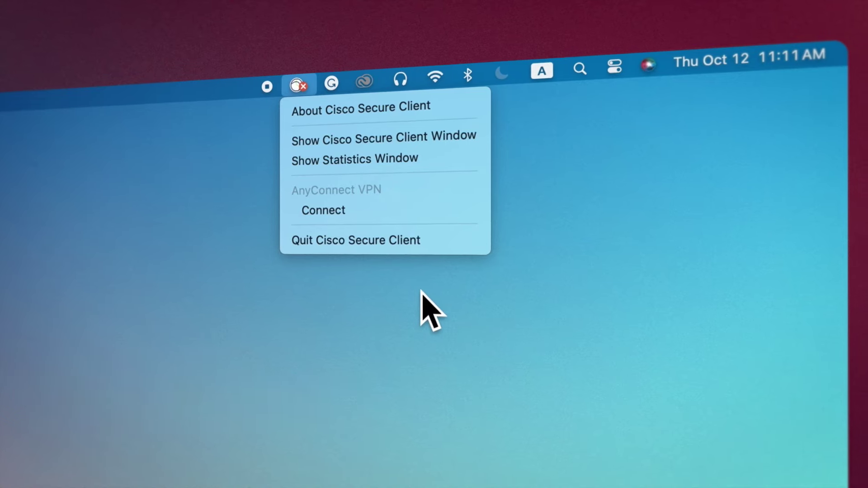
# Look at the Control Center controls and examine the Control Center section of System Settings
pyautogui.moveTo(615, 67)
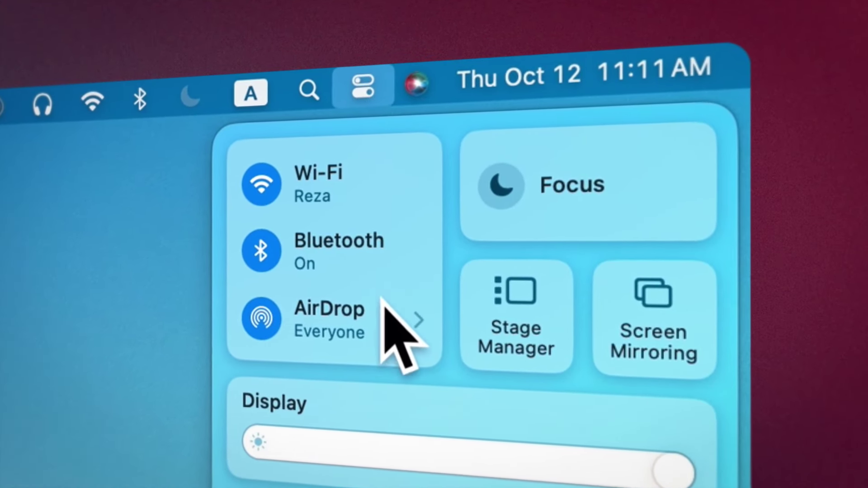
pyautogui.click(613, 216)
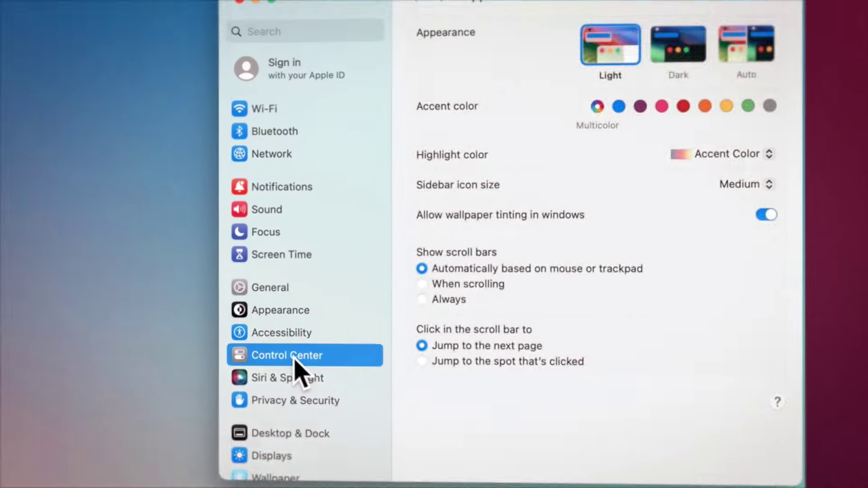
pyautogui.click(326, 352)
pyautogui.scroll(-10, 677, 226)
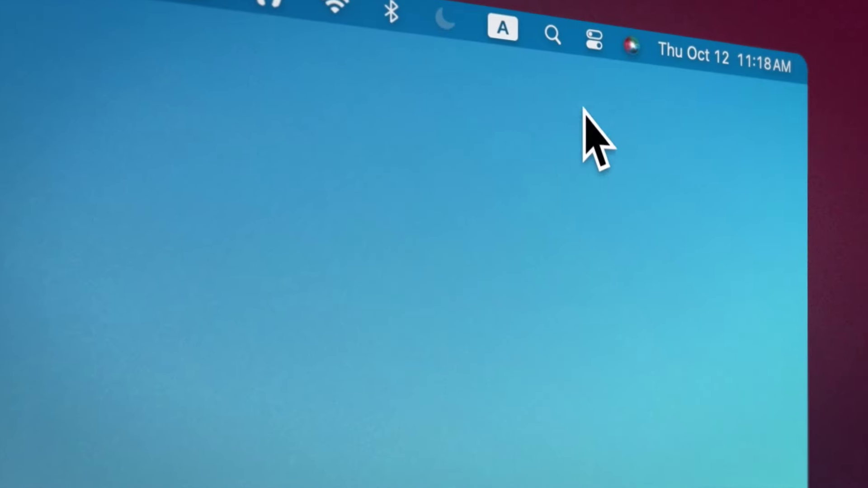
# Turn on Stage Manager from Control Center
pyautogui.click(600, 43)
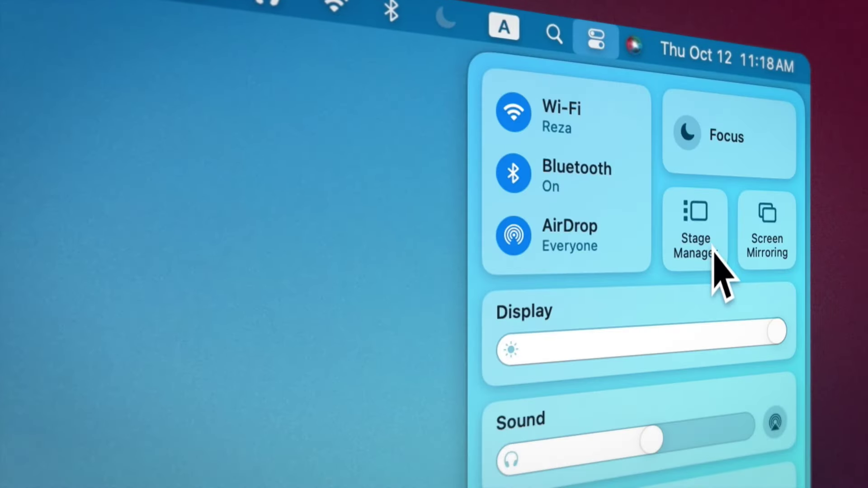
pyautogui.click(713, 253)
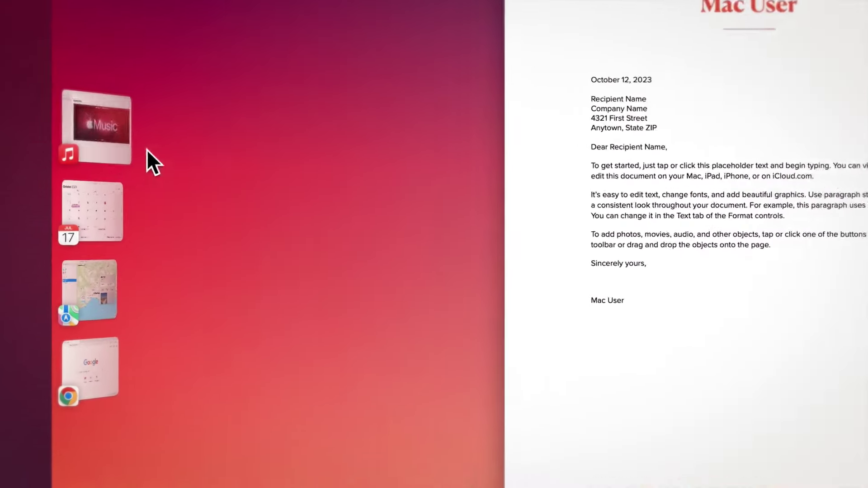
# Switch through the Music, Calendar, Maps and Google Chrome windows with Stage Manager
pyautogui.click(40, 135)
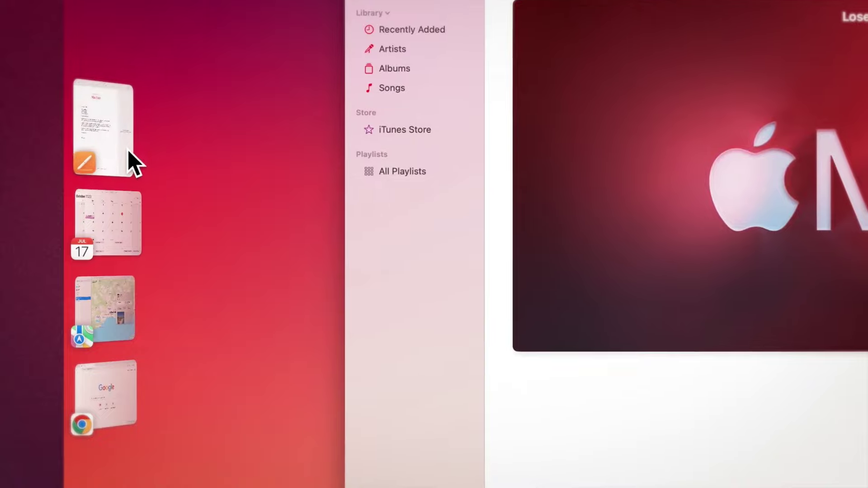
pyautogui.click(120, 213)
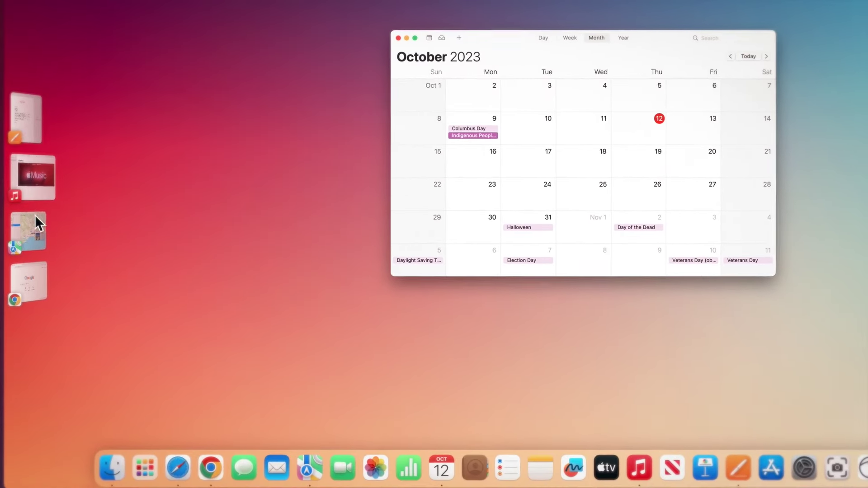
pyautogui.click(34, 216)
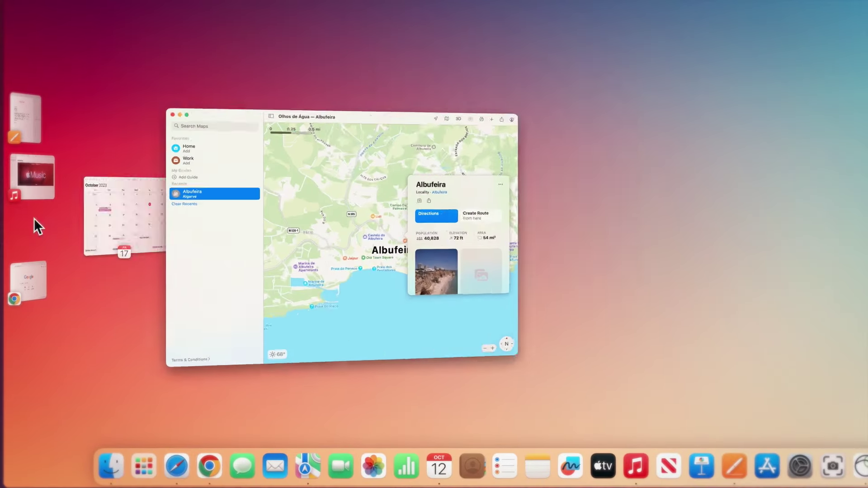
pyautogui.click(31, 273)
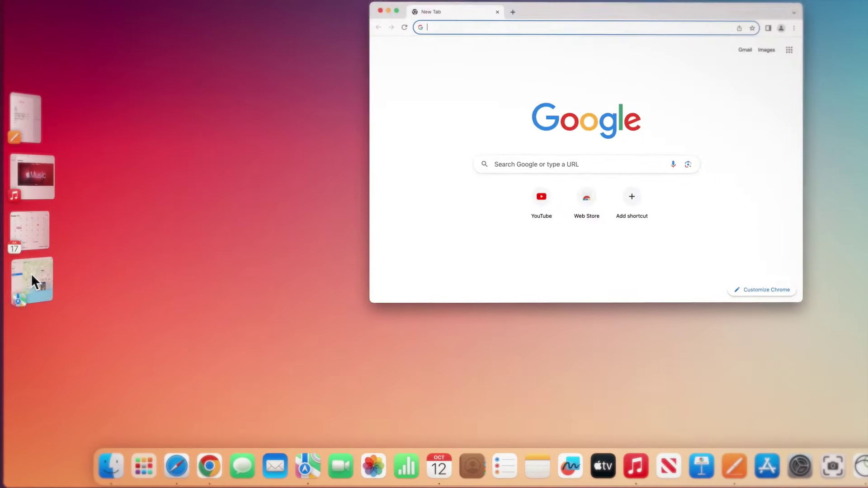
# Bring Music to the front in Stage Manager and group the Calendar, Pages and Maps windows with it
pyautogui.click(35, 181)
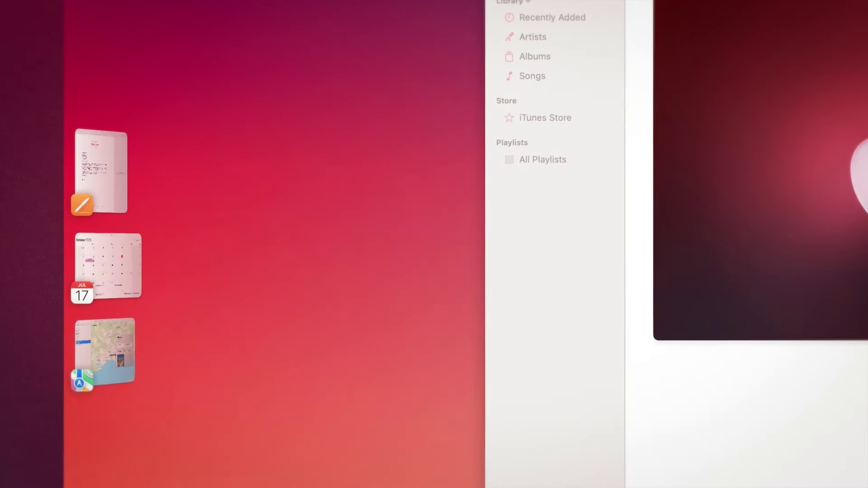
pyautogui.click(107, 255)
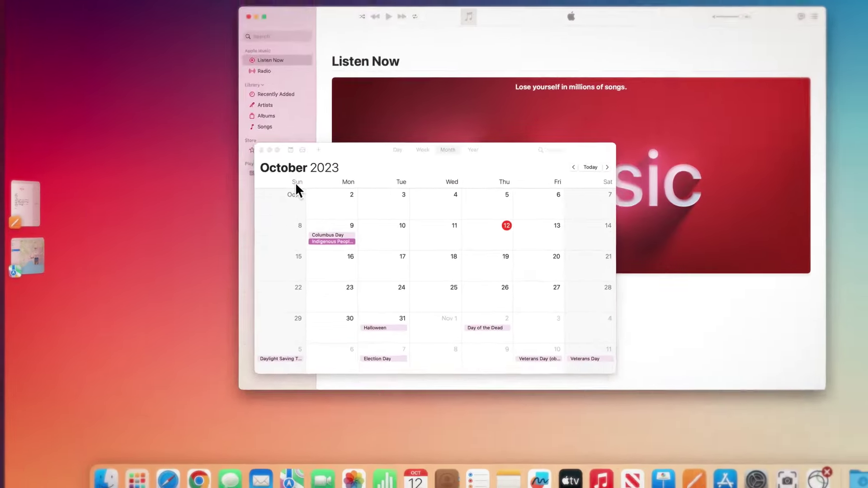
pyautogui.click(101, 170)
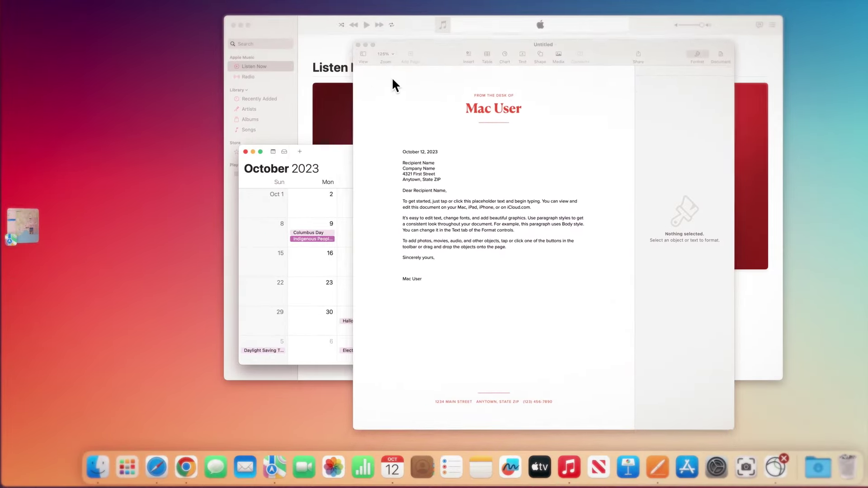
pyautogui.click(24, 224)
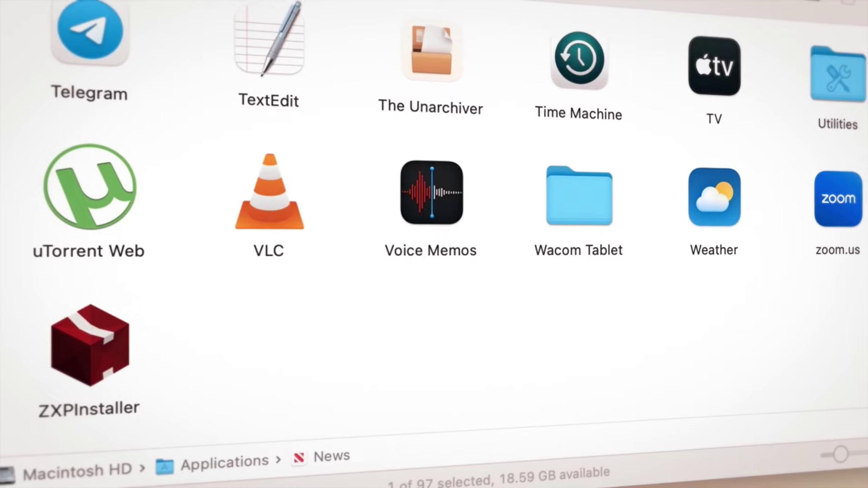
# Add Voice Memos to the Dock and open the Weather app from the Applications folder
pyautogui.moveTo(450, 195); pyautogui.dragTo(482, 334)
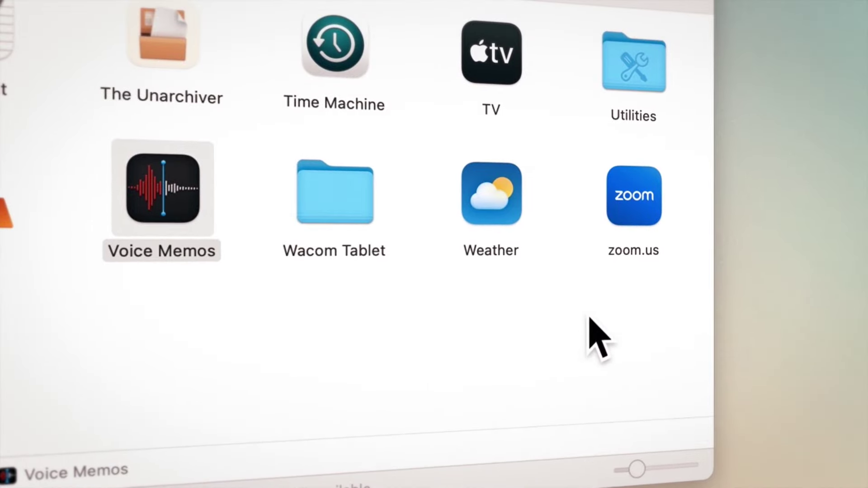
pyautogui.doubleClick(512, 209)
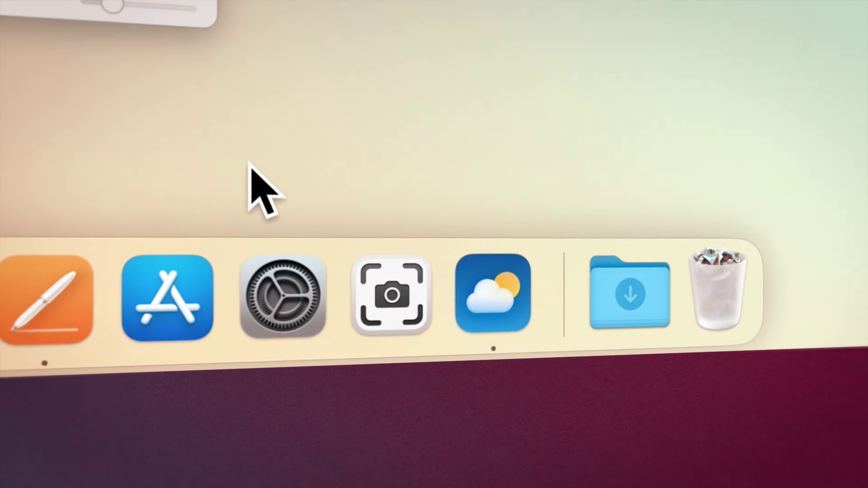
# Use the Dock options of the running Weather app, and remove Voice Memos from the Dock
pyautogui.rightClick(502, 285)
pyautogui.click(542, 194)
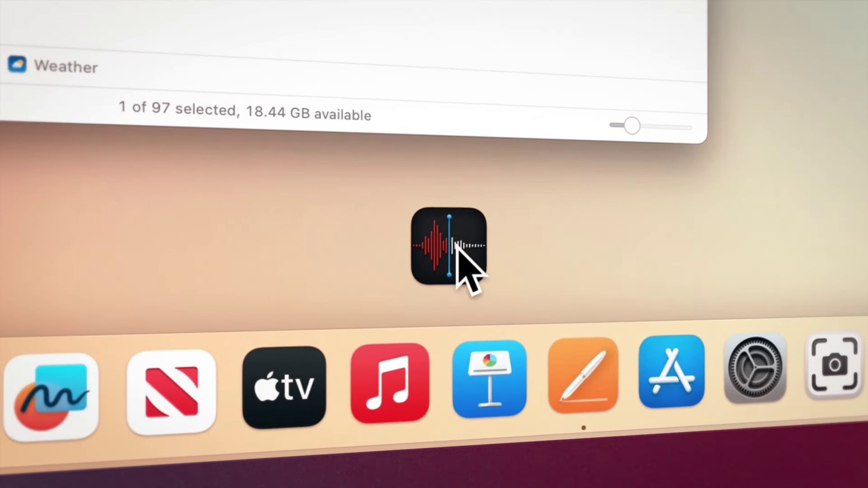
pyautogui.moveTo(458, 188); pyautogui.dragTo(449, 189)
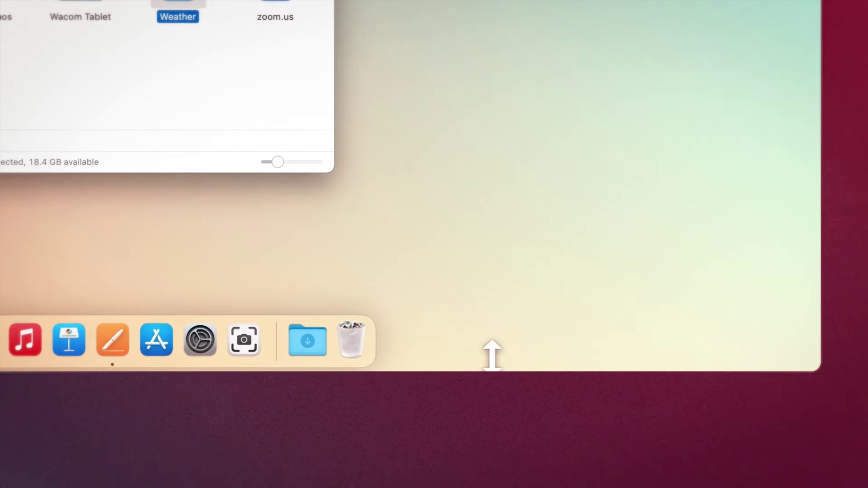
# Open the Dock settings and adjust the Dock's magnification
pyautogui.rightClick(492, 335)
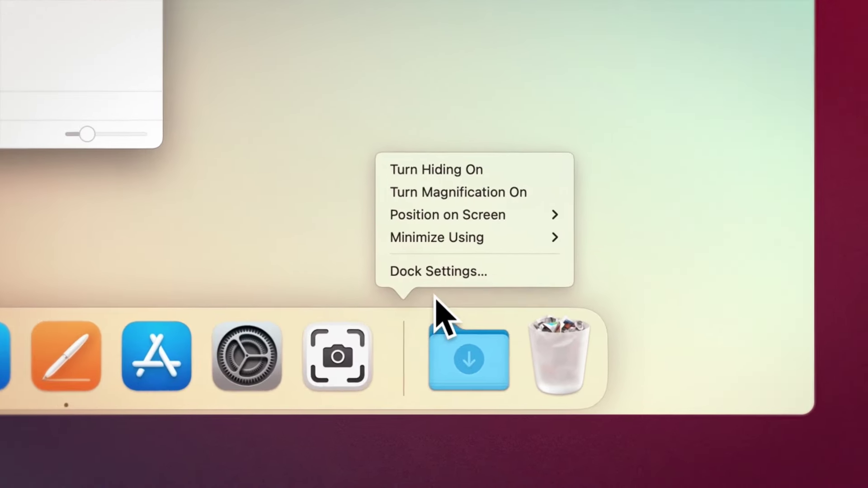
pyautogui.click(520, 272)
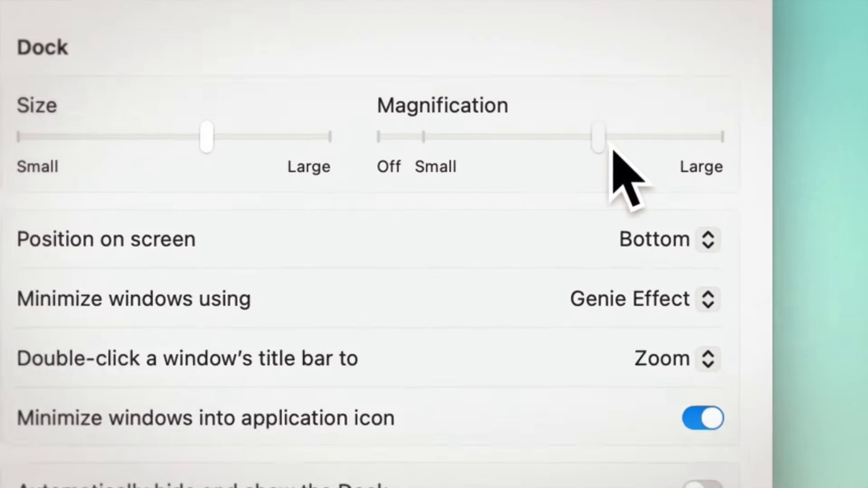
pyautogui.moveTo(613, 151); pyautogui.dragTo(677, 199)
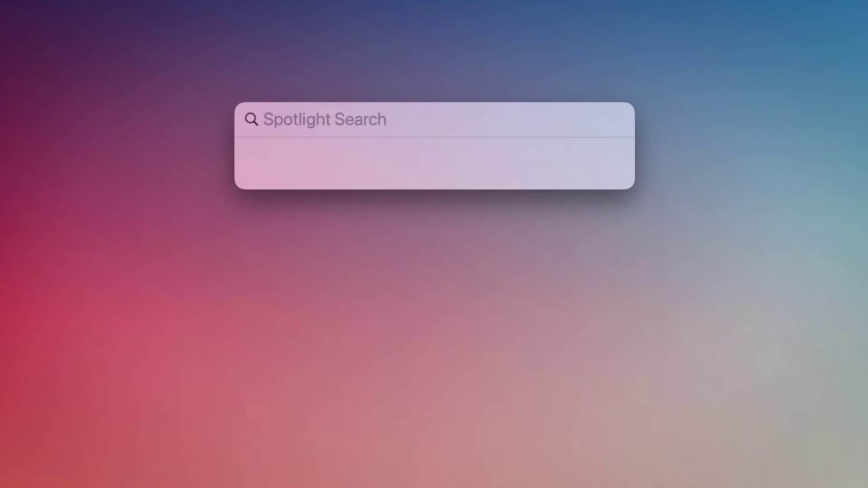
# Search Spotlight in turn for "portugal", "safari", "find", "faro" and "europea"
pyautogui.write('portugal')
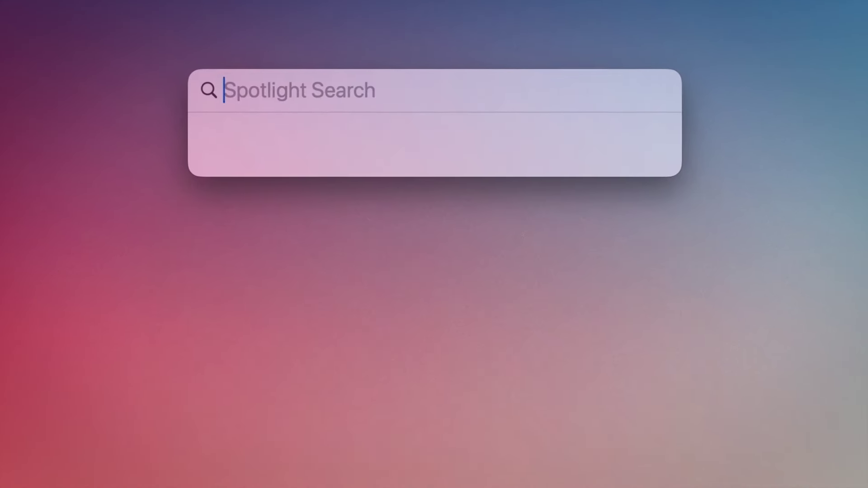
pyautogui.write('safari')
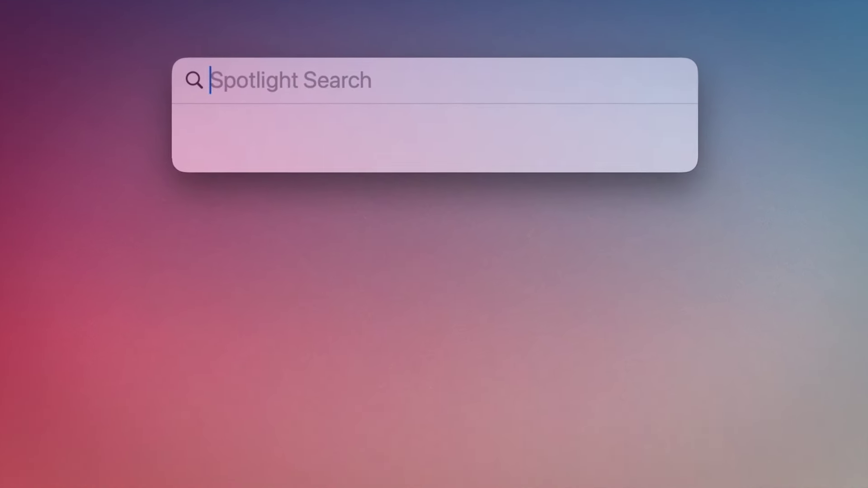
pyautogui.write('find')
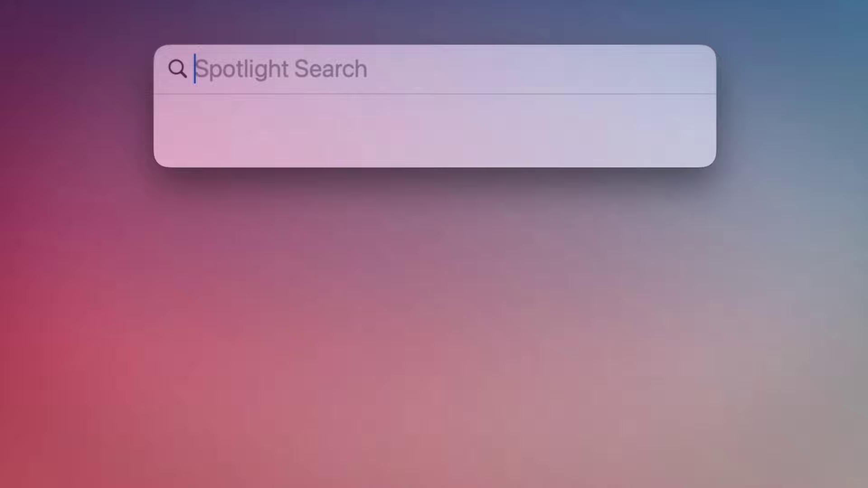
pyautogui.write('faro')
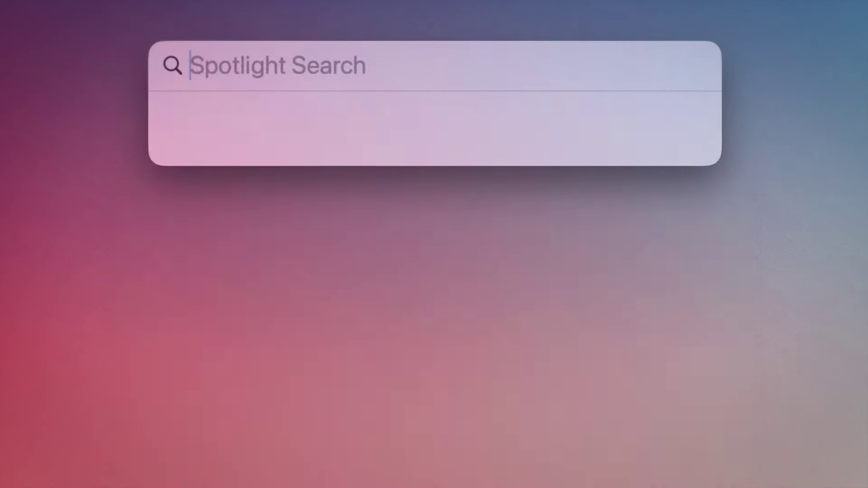
pyautogui.write('europea')
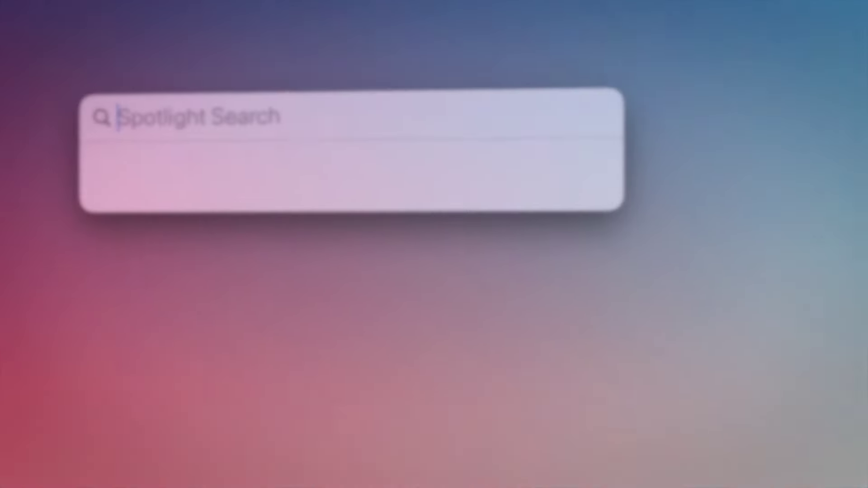
# Search Spotlight for "ter" and open the suggested Terminal app
pyautogui.write('ter')
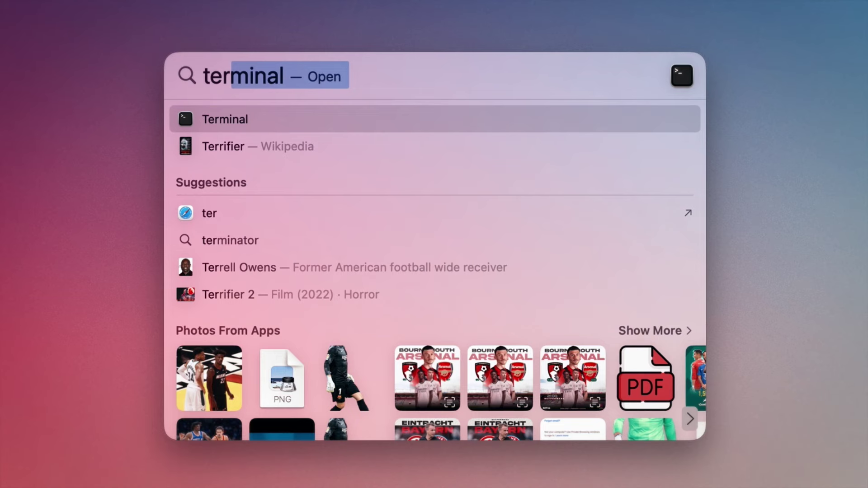
pyautogui.press('Return')
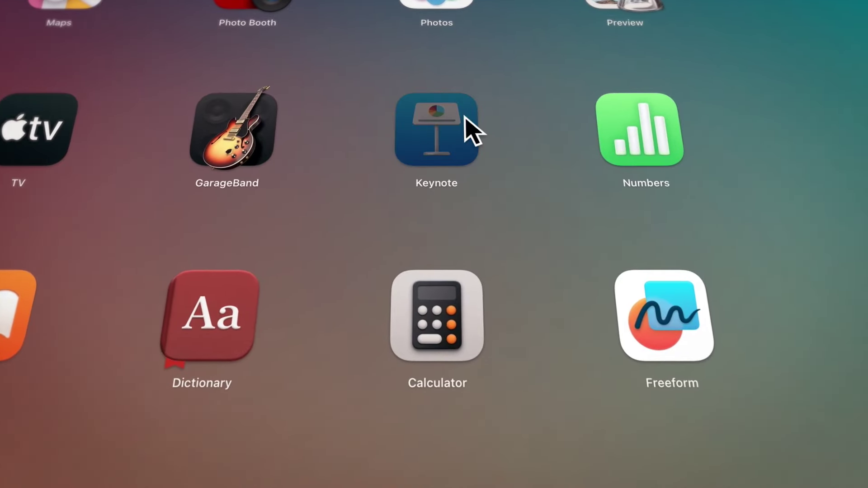
# Delete the Keynote app in Launchpad and move Calculator between Voice Memos and TV
pyautogui.click(405, 96)
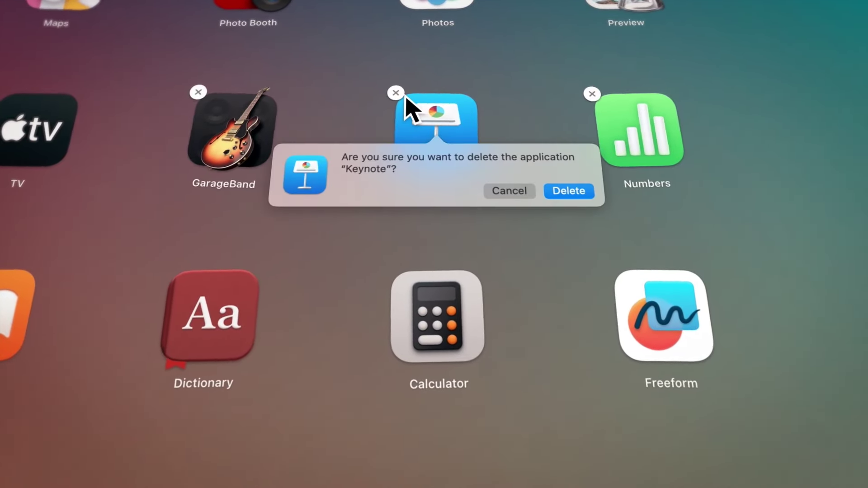
pyautogui.click(584, 194)
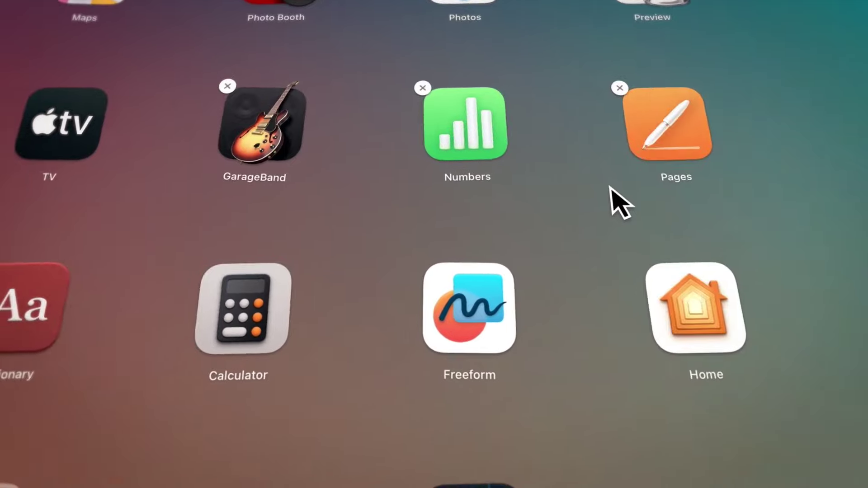
pyautogui.moveTo(441, 264); pyautogui.dragTo(155, 98)
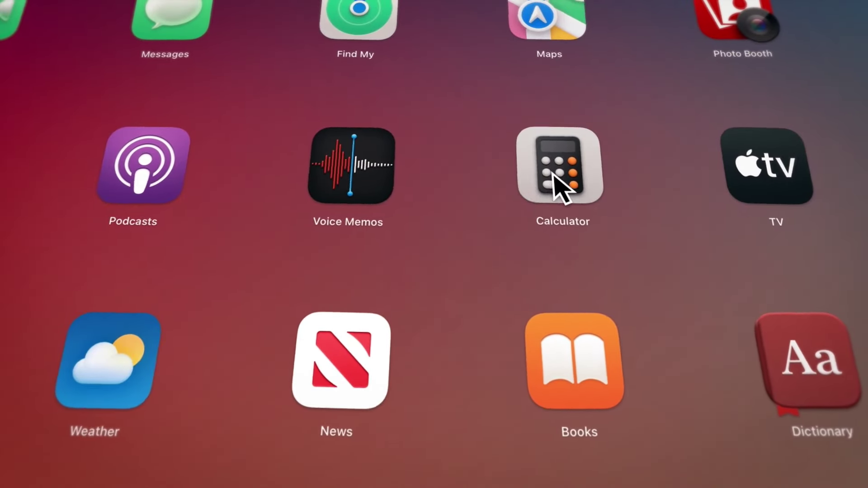
pyautogui.click(364, 178)
pyautogui.press('Escape')
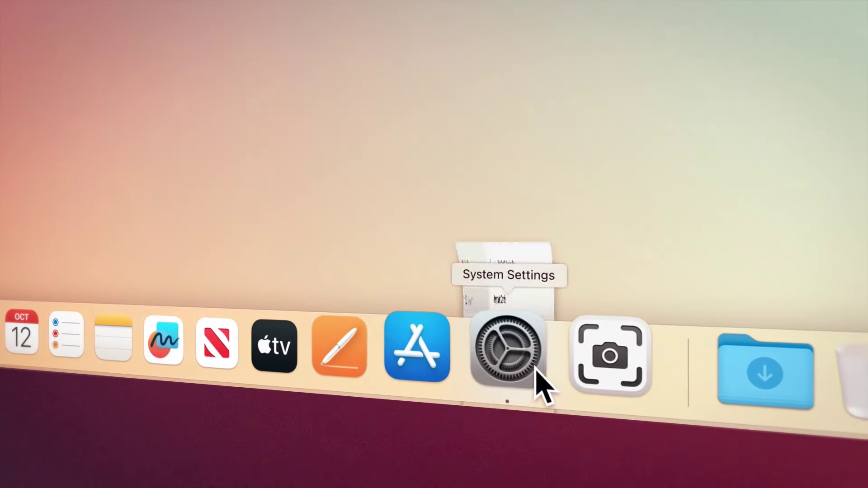
# Open System Settings and look through its categories, including General and Wallpaper
pyautogui.click(535, 369)
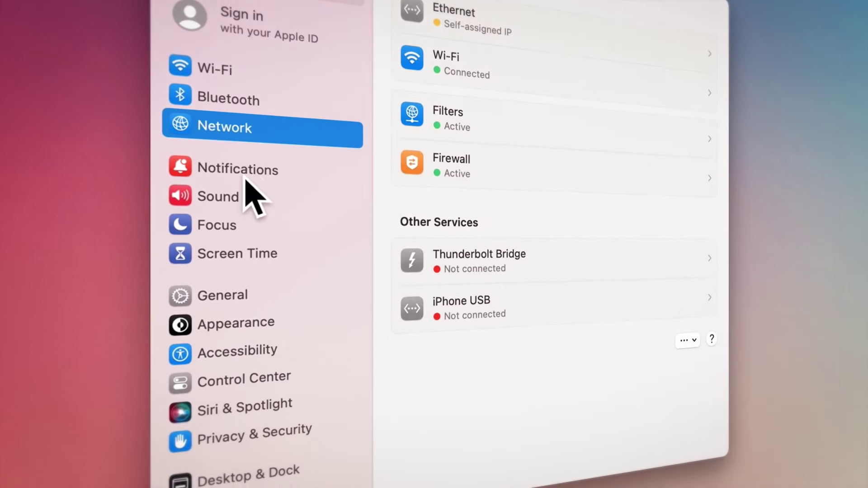
pyautogui.click(227, 313)
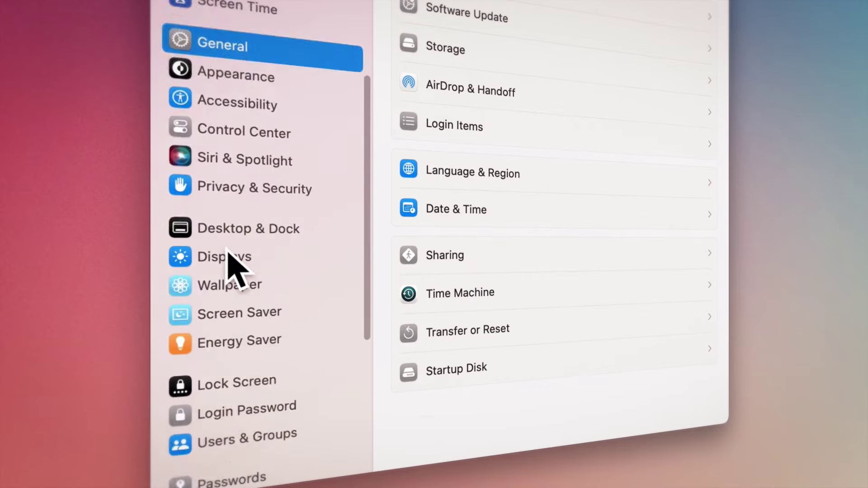
pyautogui.scroll(-5, 238, 271)
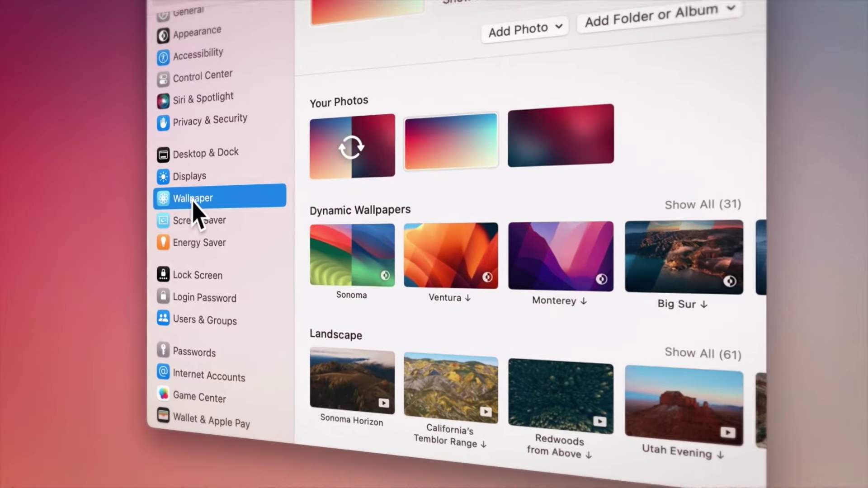
pyautogui.scroll(-10, 190, 201)
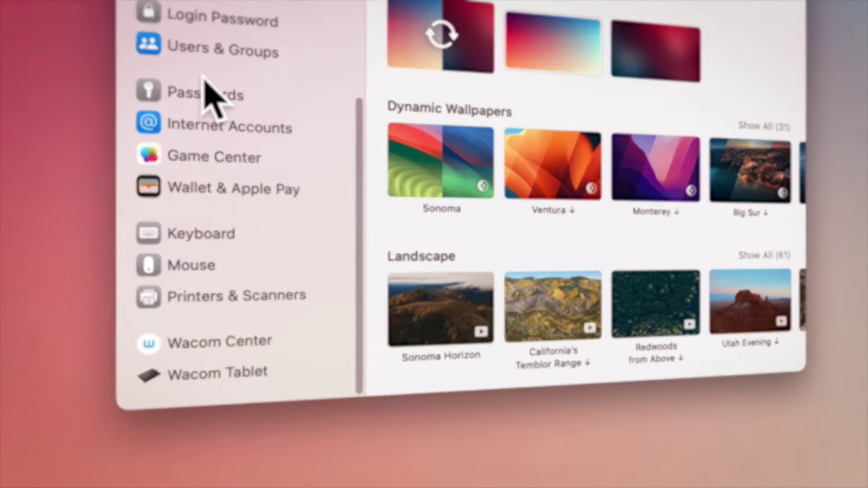
# In the Mouse settings, set the tracking speed to the fastest, enable Smart zoom and keep Natural scrolling off
pyautogui.click(221, 249)
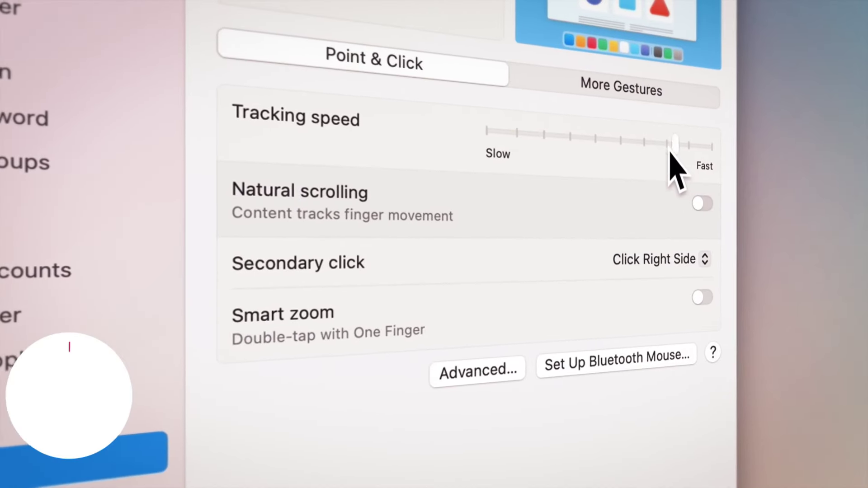
pyautogui.moveTo(671, 152); pyautogui.dragTo(669, 153)
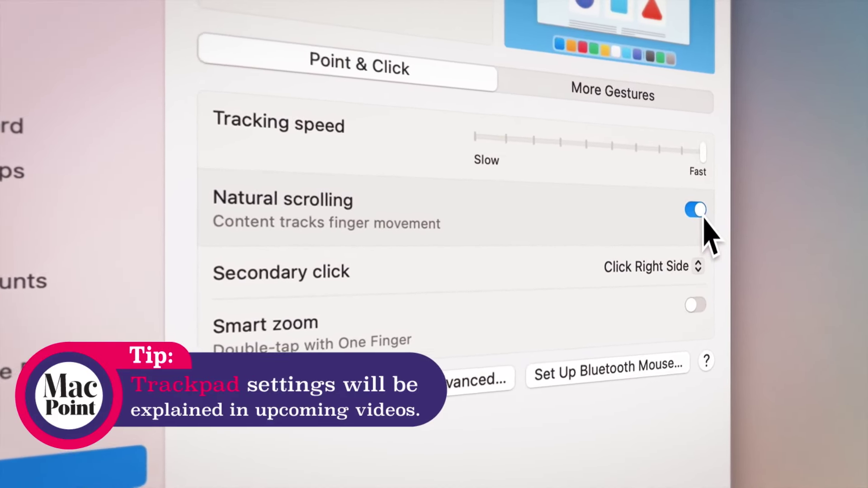
pyautogui.click(695, 305)
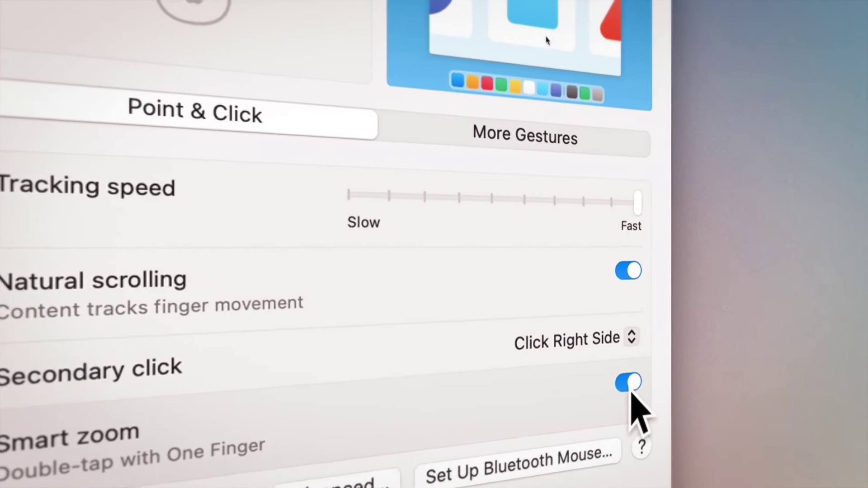
pyautogui.click(664, 247)
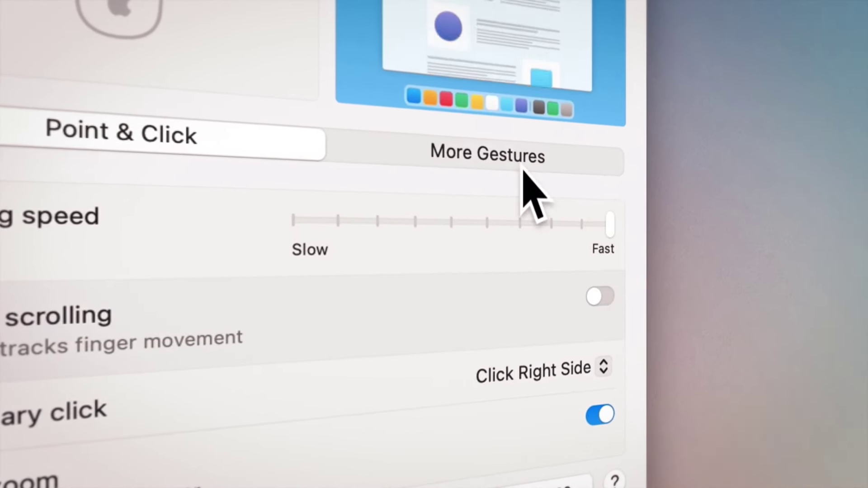
# Review the options for swiping between pages among the mouse gestures and turn off the Mission Control gesture
pyautogui.click(523, 170)
pyautogui.click(574, 230)
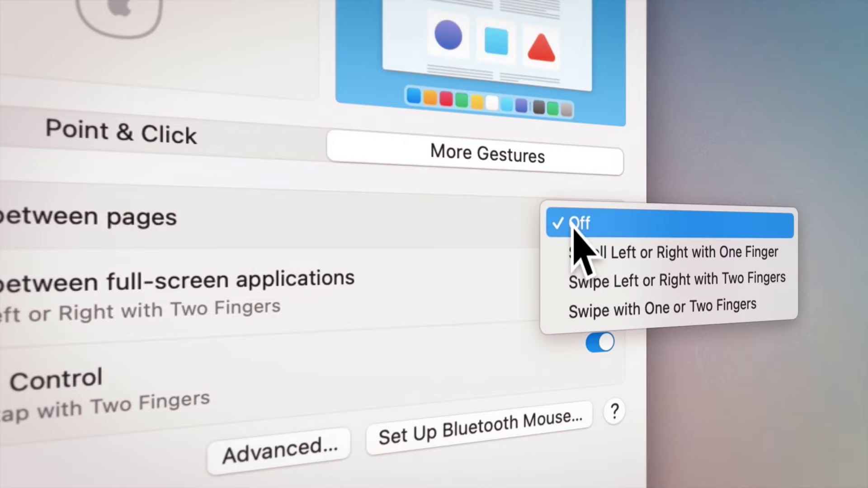
pyautogui.press('Escape')
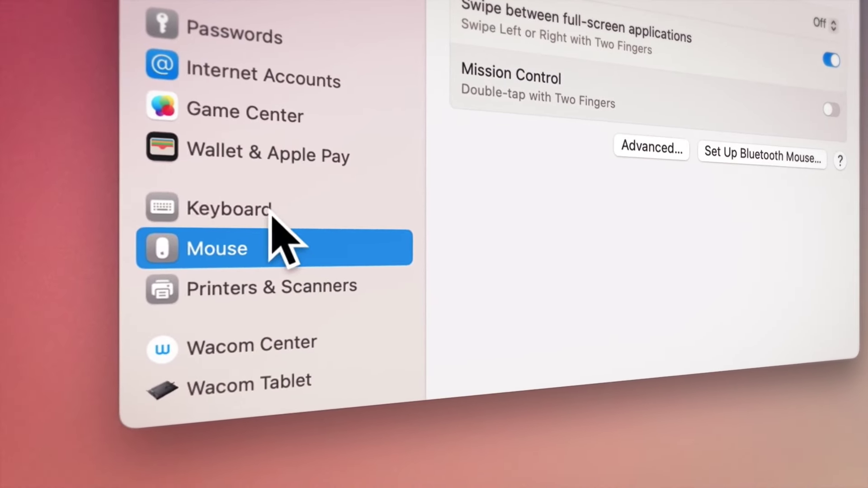
# Add Portuguese as an input source in the Keyboard settings, searching for "portu"
pyautogui.click(271, 212)
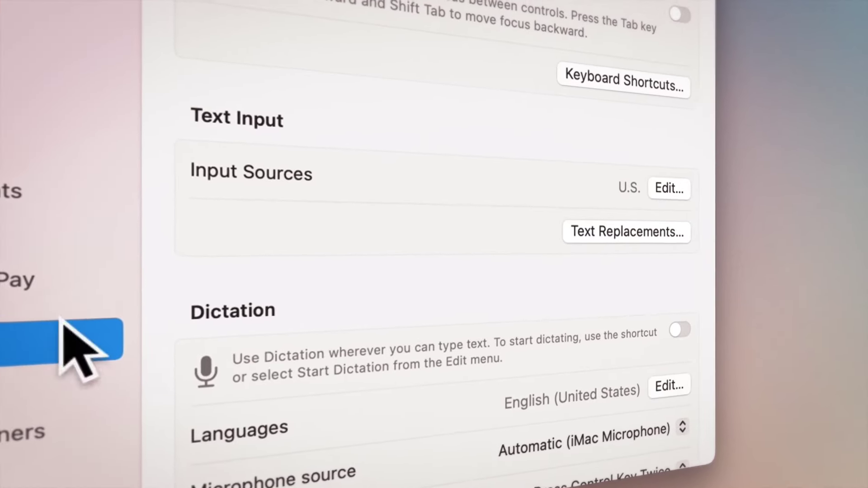
pyautogui.click(651, 195)
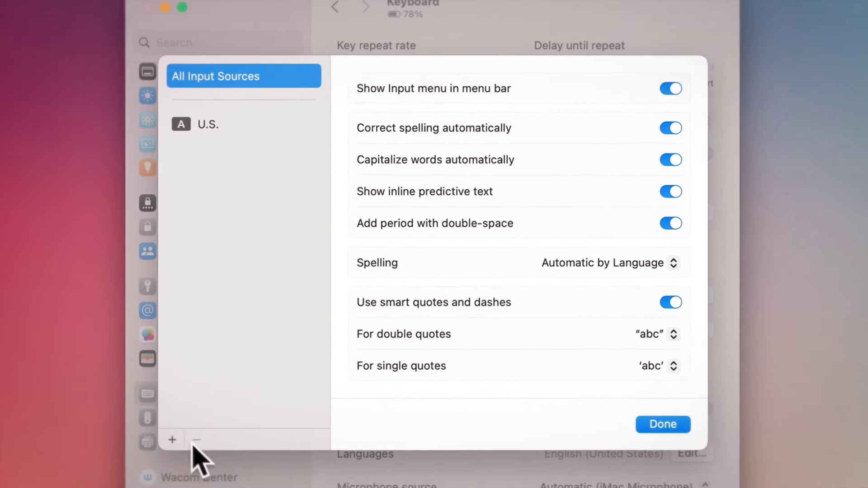
pyautogui.click(172, 438)
pyautogui.write('portu')
pyautogui.click(620, 394)
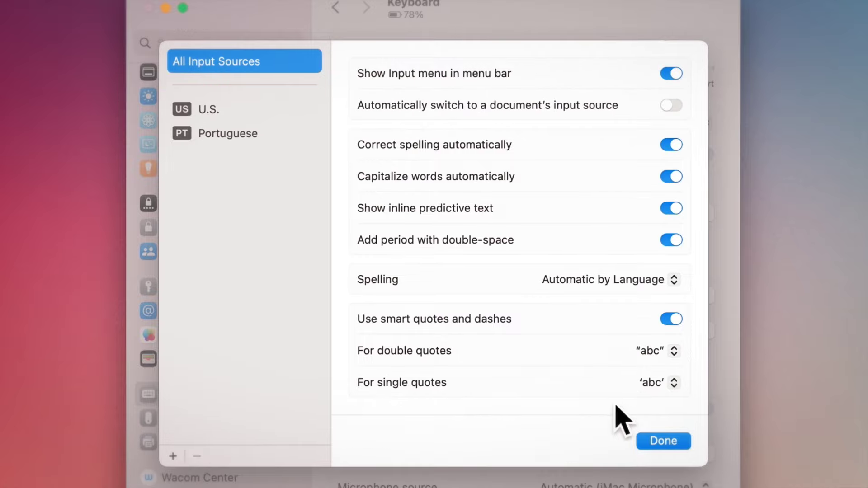
pyautogui.click(656, 441)
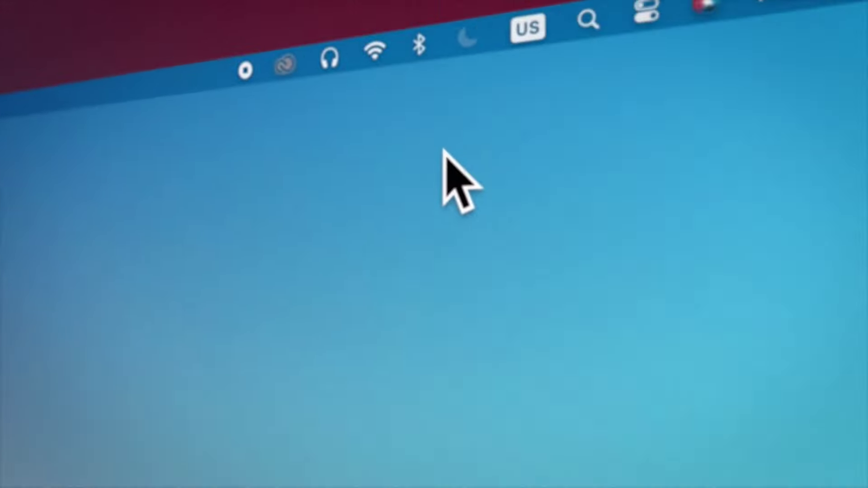
# Switch the active keyboard input source from U.S. to Portuguese and open Safari
pyautogui.click(339, 116)
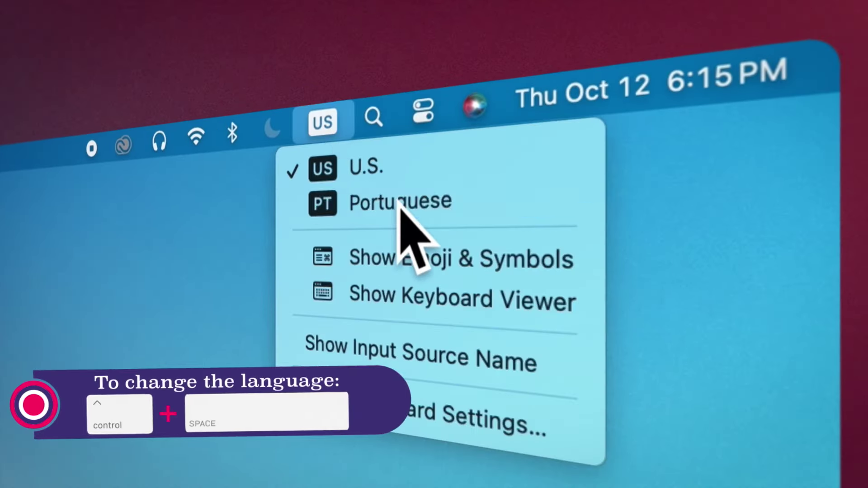
pyautogui.click(414, 196)
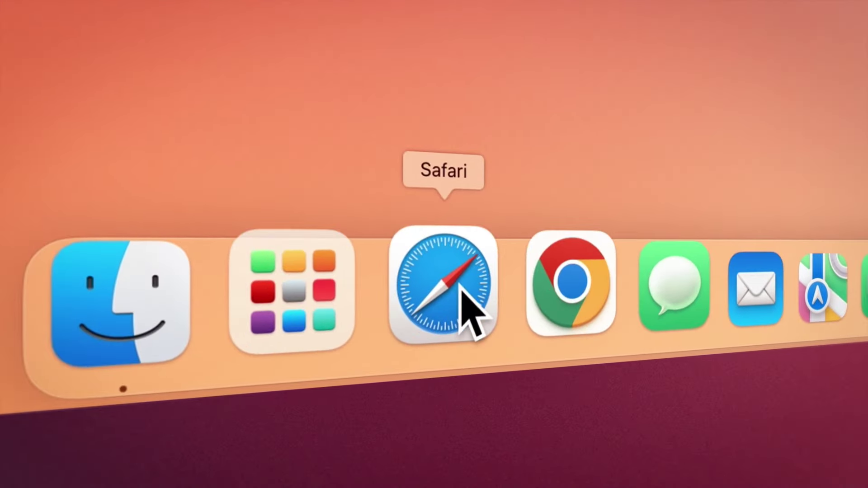
pyautogui.click(459, 282)
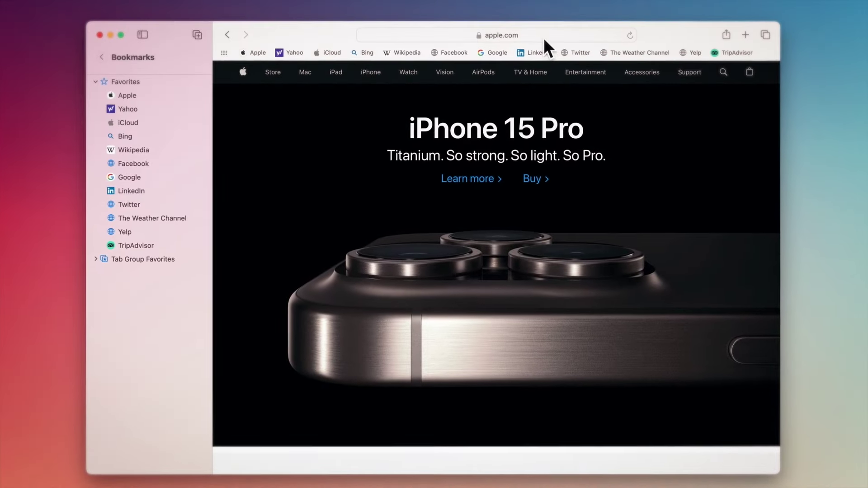